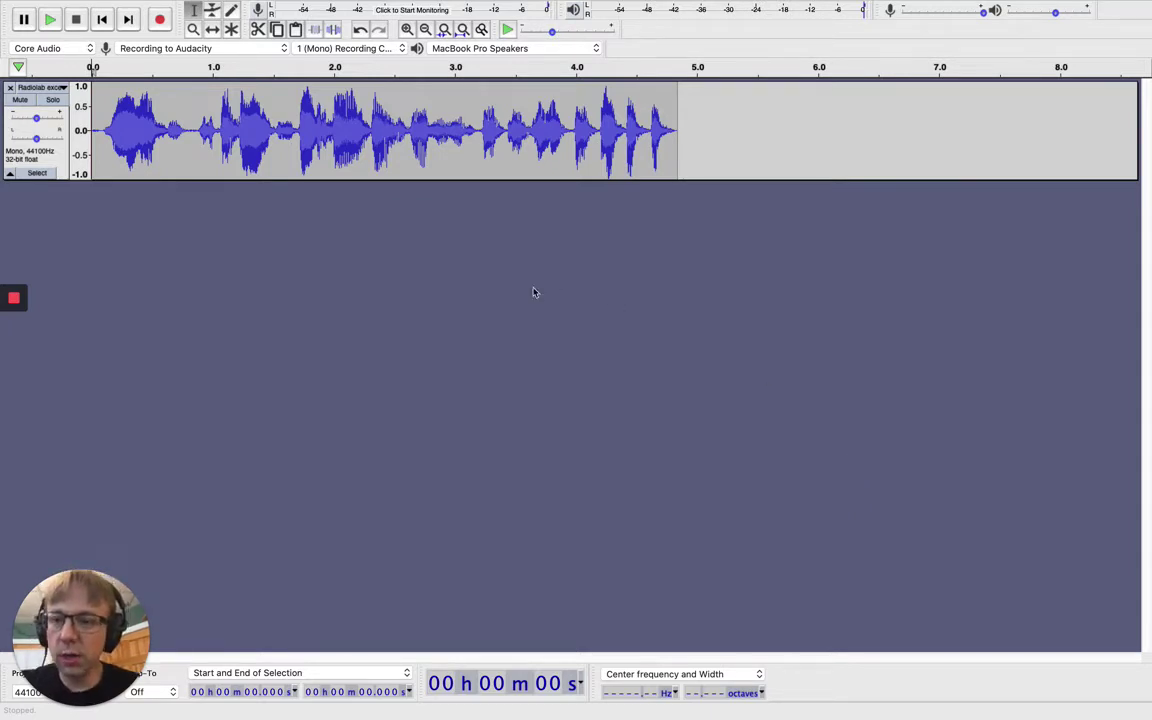
# - Play the podcast excerpt twice to listen for the whine
pyautogui.click(101, 20)
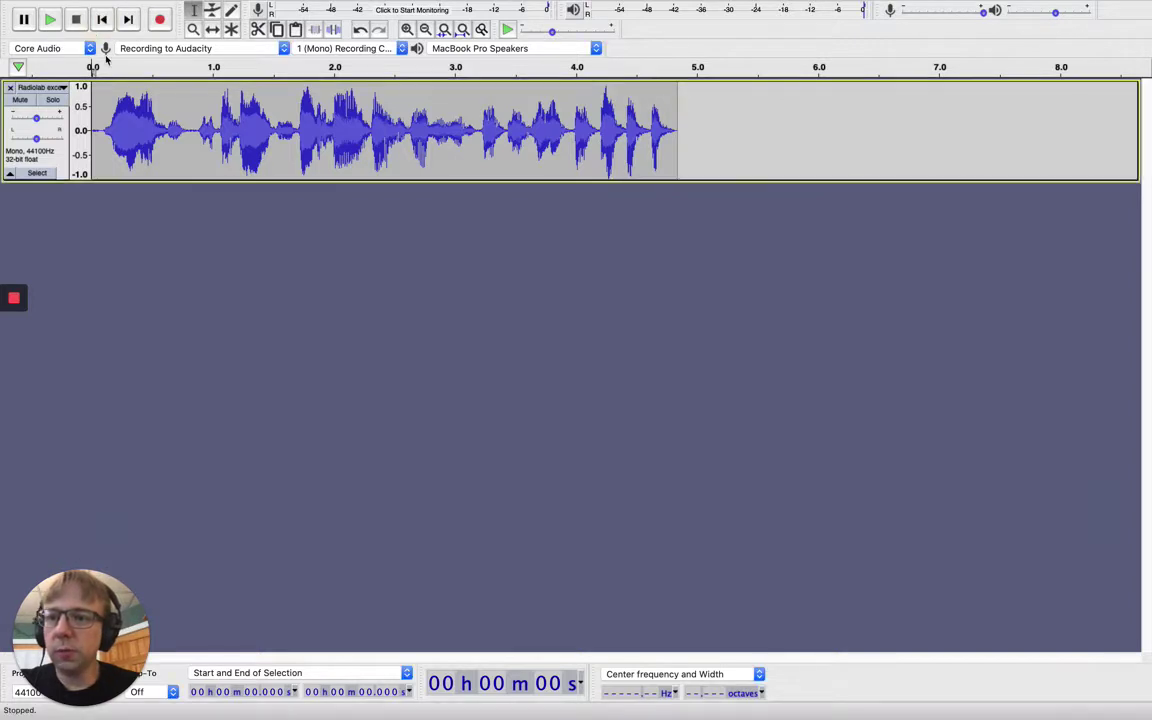
pyautogui.click(52, 20)
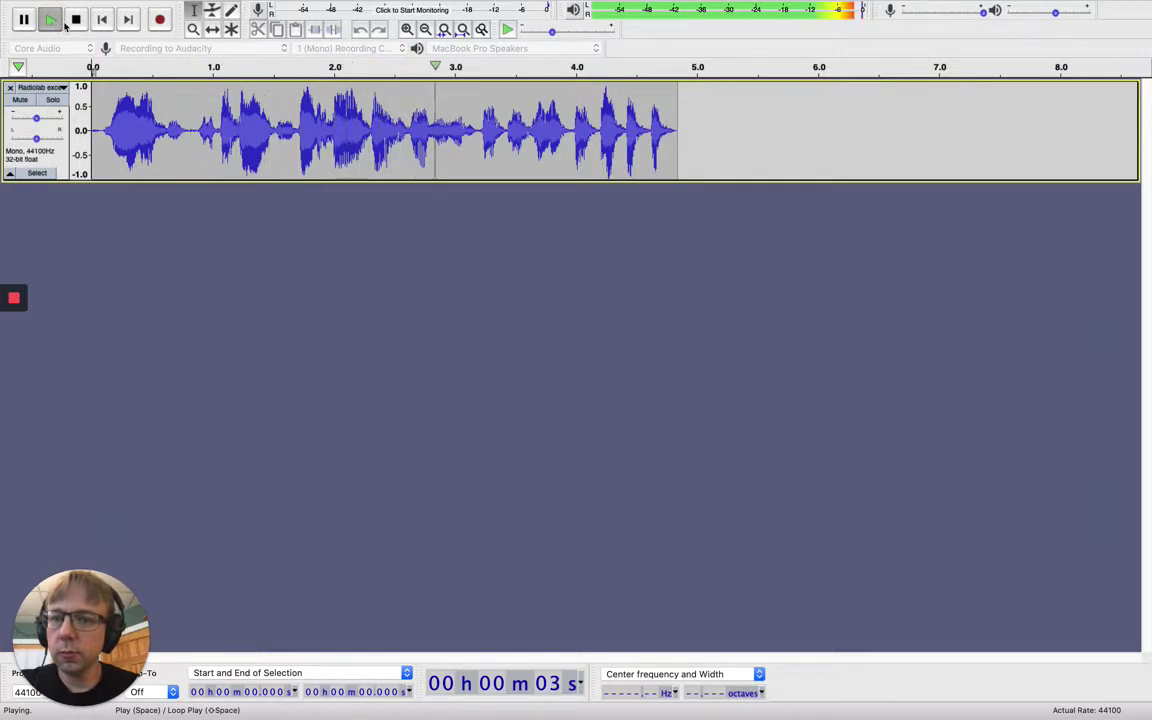
pyautogui.click(76, 20)
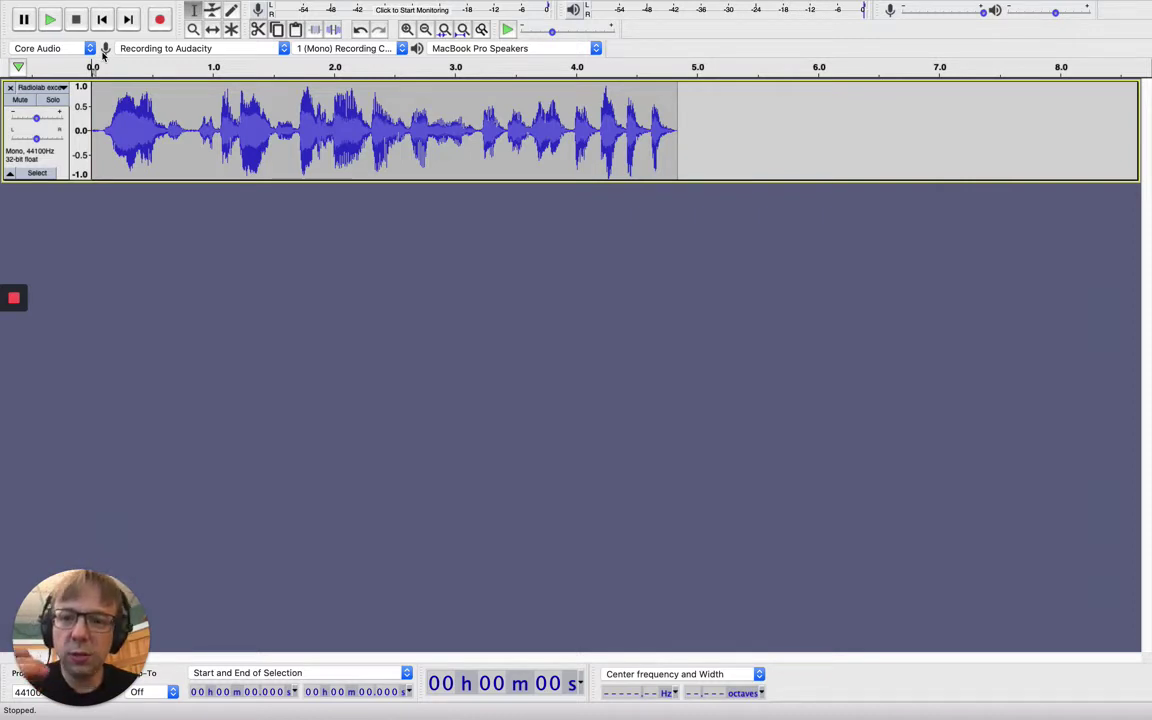
pyautogui.click(50, 20)
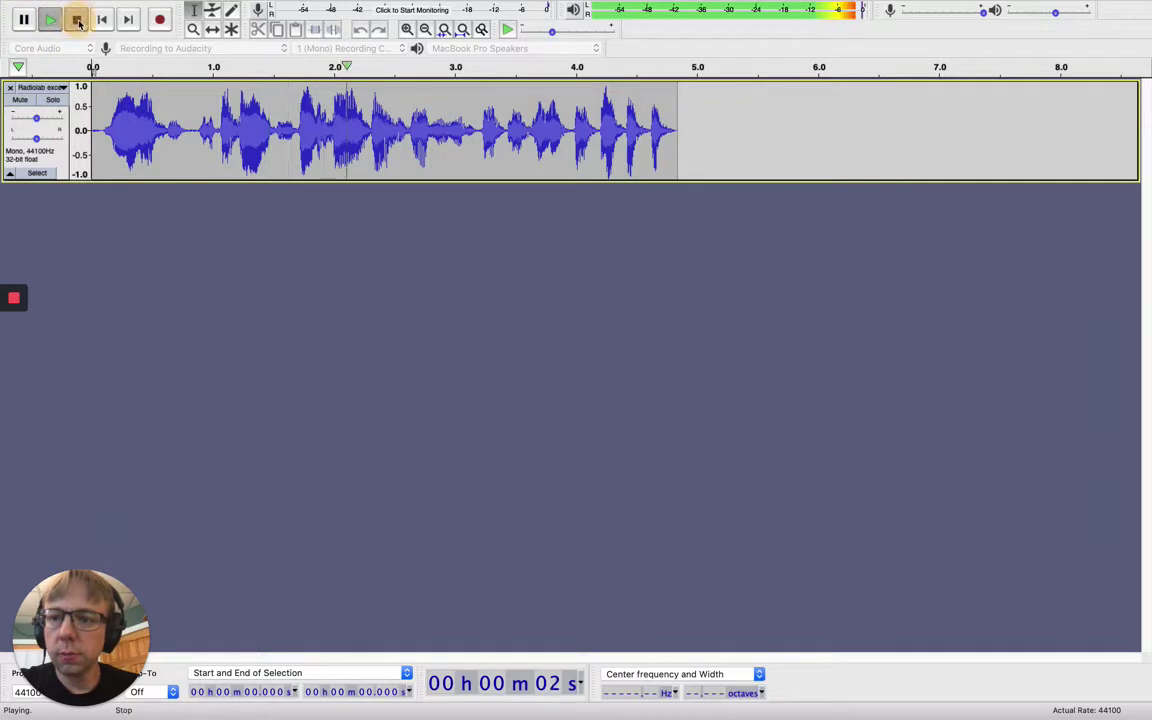
pyautogui.click(76, 19)
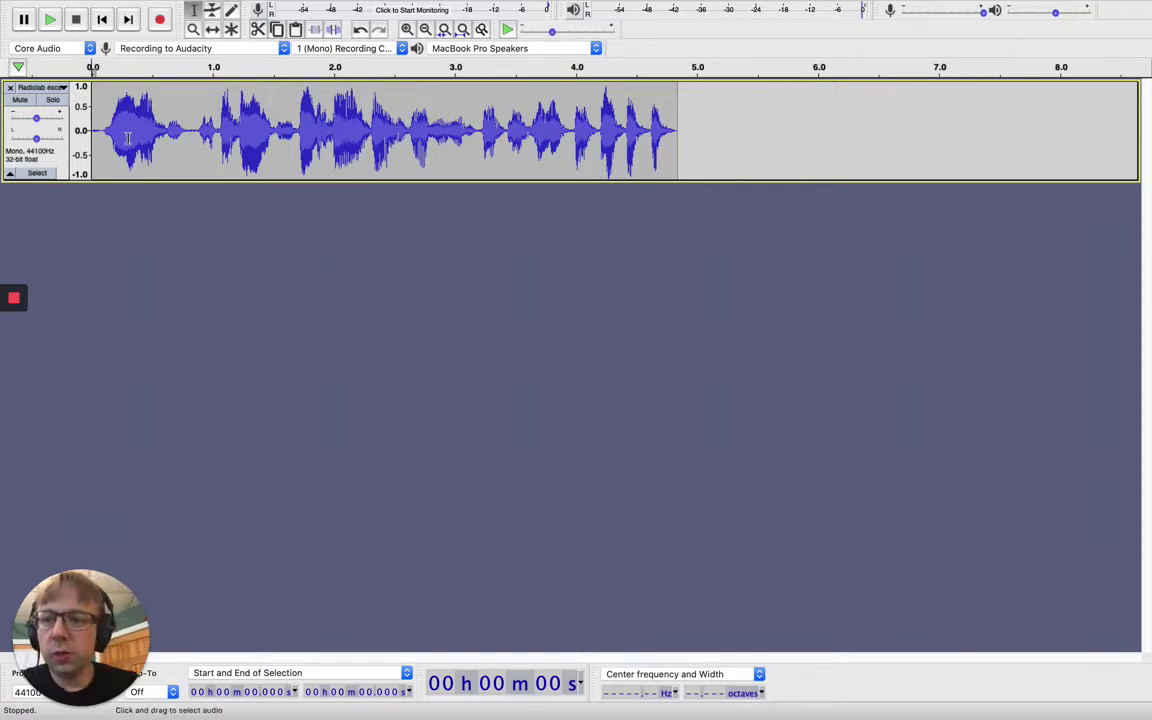
# - Plot a 1024-size Hamming spectrum of 0.176–0.516 s, showing the bump near 8 kHz
pyautogui.moveTo(114, 126); pyautogui.dragTo(154, 125)
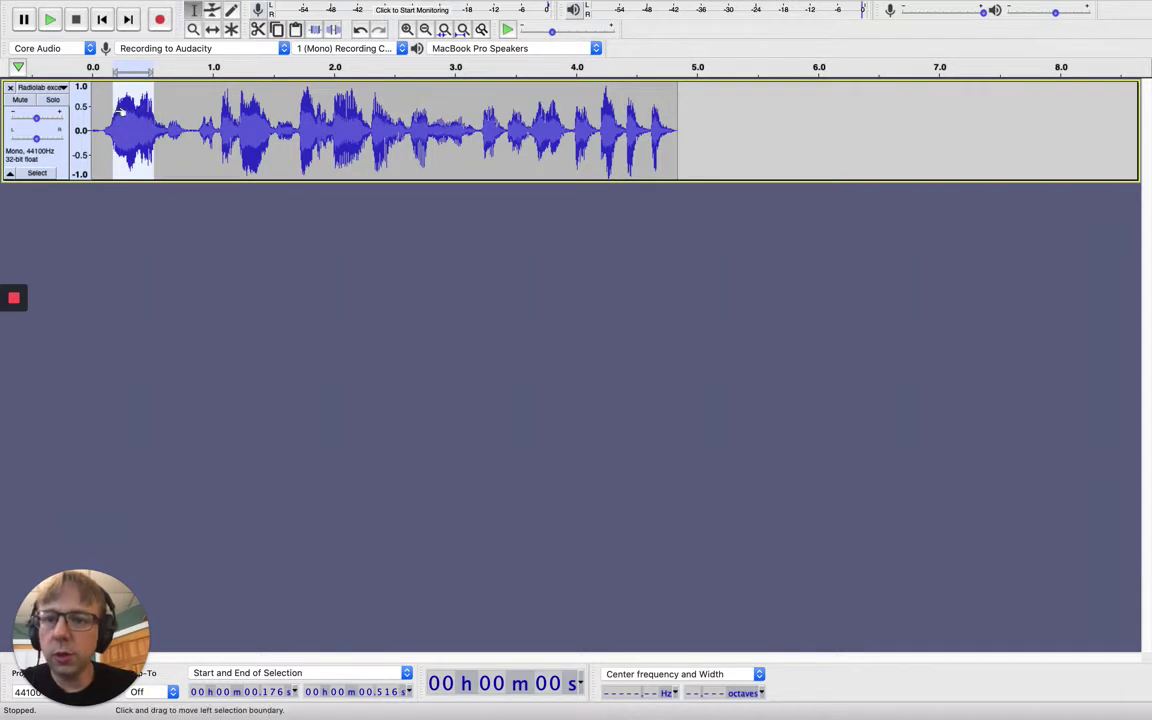
pyautogui.moveTo(432, 9)
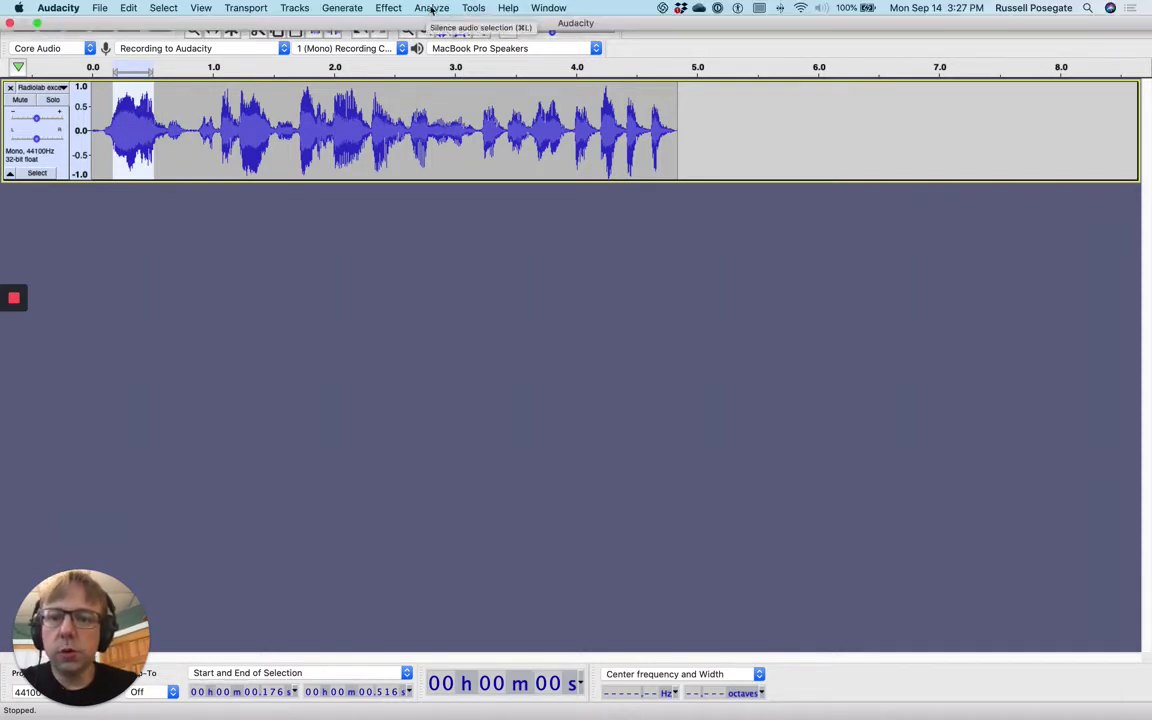
pyautogui.click(432, 9)
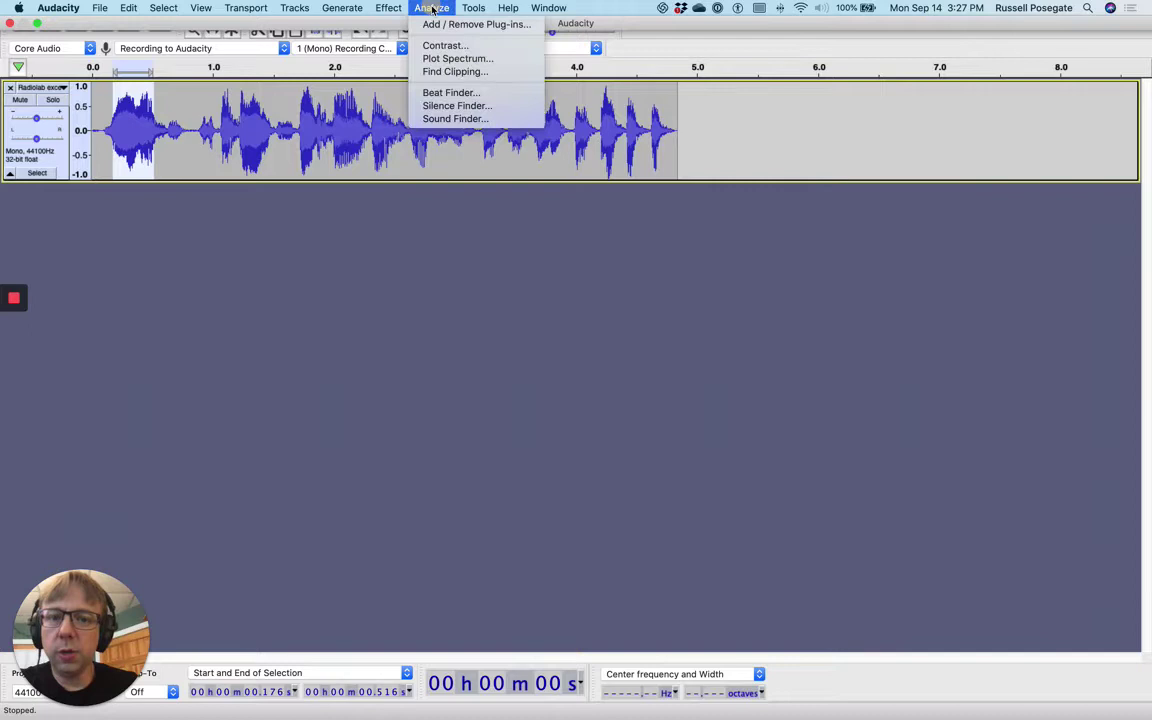
pyautogui.click(443, 60)
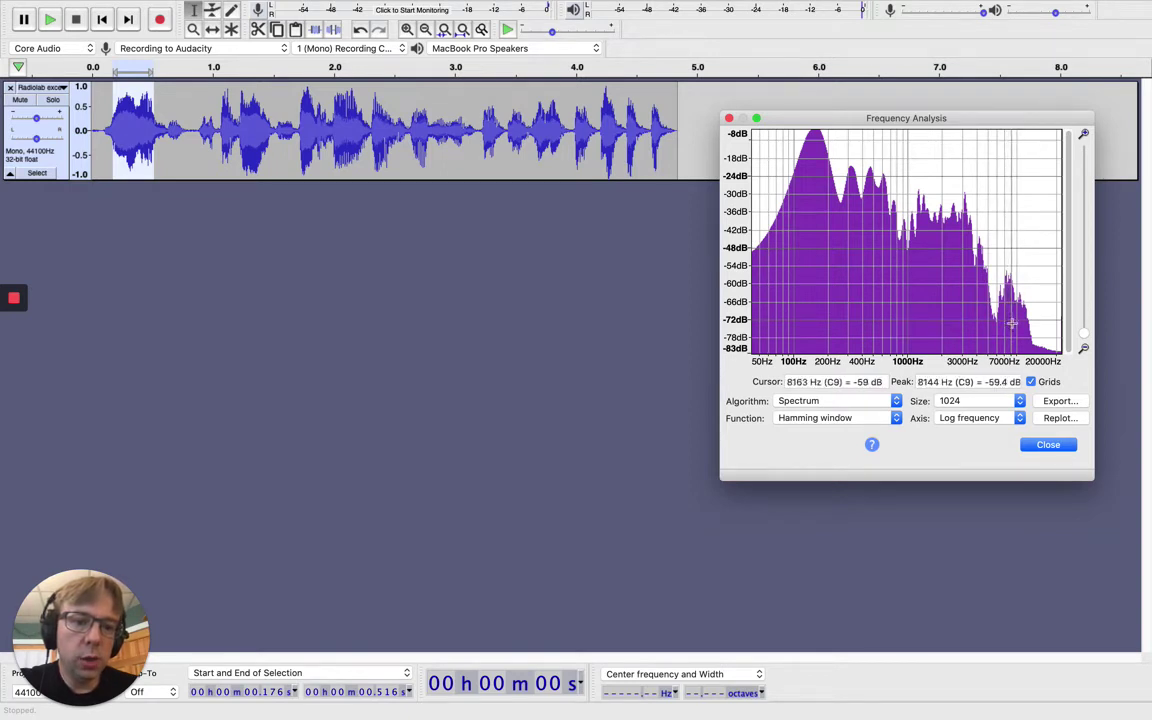
pyautogui.moveTo(940, 117); pyautogui.dragTo(833, 202)
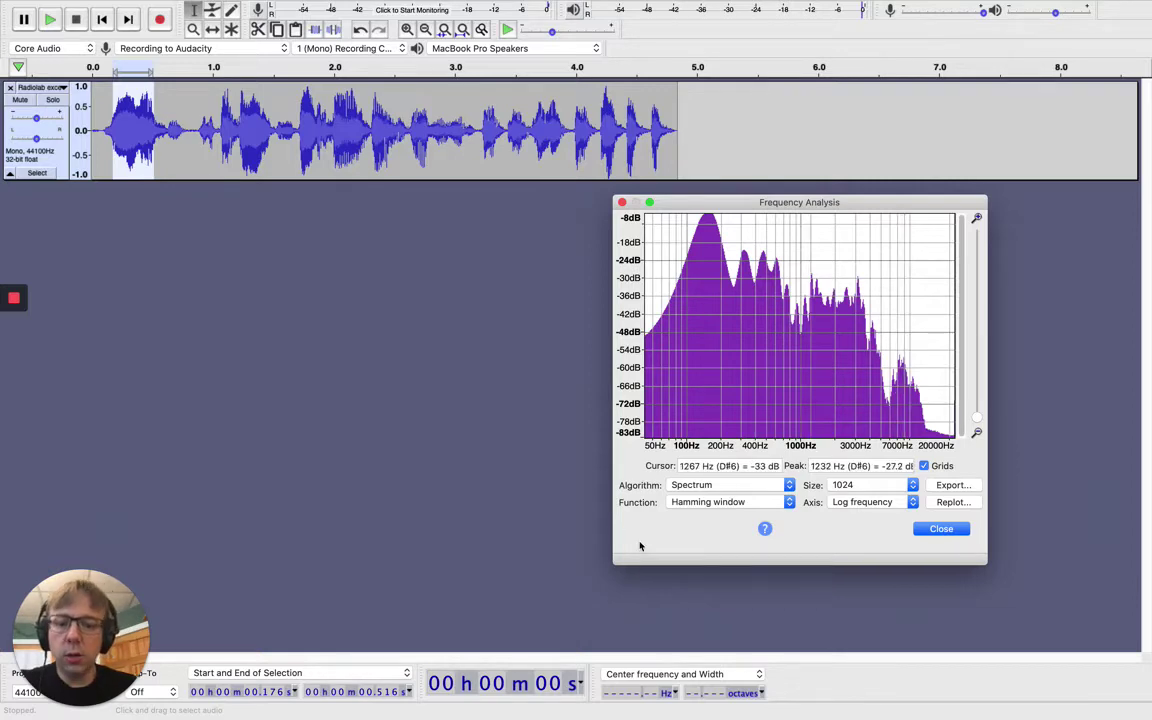
# - Sweep the tone generator's frequency, then replay the Audacity excerpt to compare the whine
pyautogui.hotkey('ctrl', 'Right')
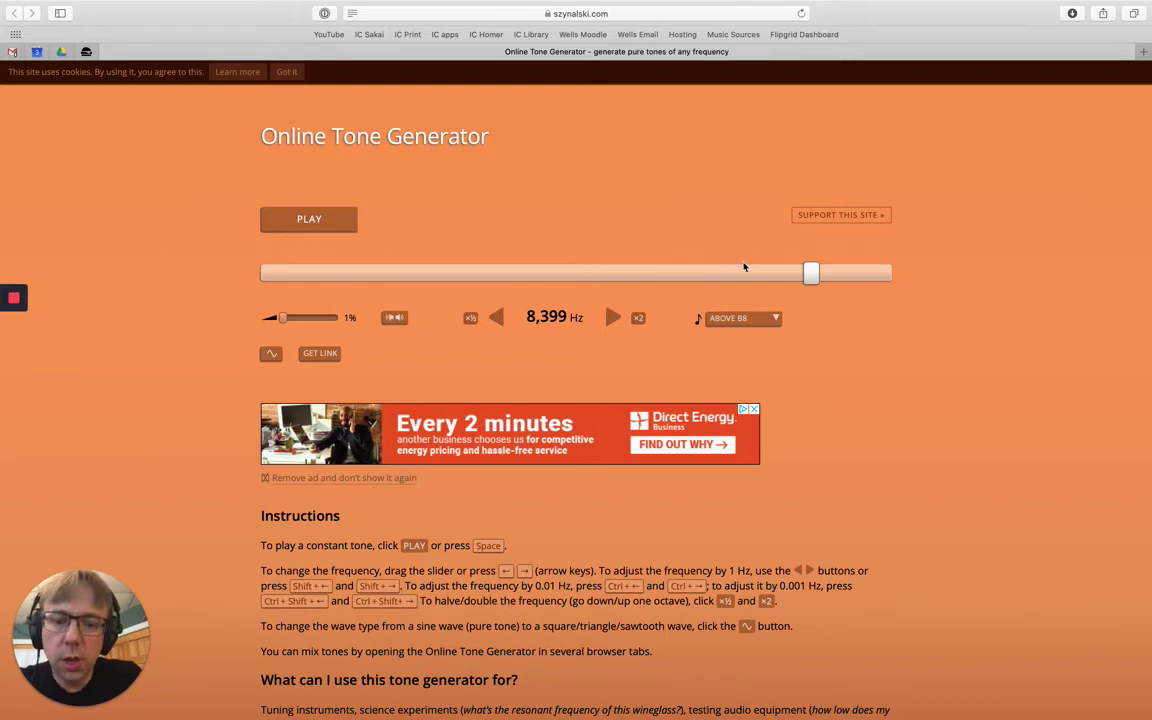
pyautogui.moveTo(810, 273)
pyautogui.mouseDown()
pyautogui.moveTo(793, 277)
pyautogui.moveTo(828, 284)
pyautogui.moveTo(812, 285)
pyautogui.mouseUp()
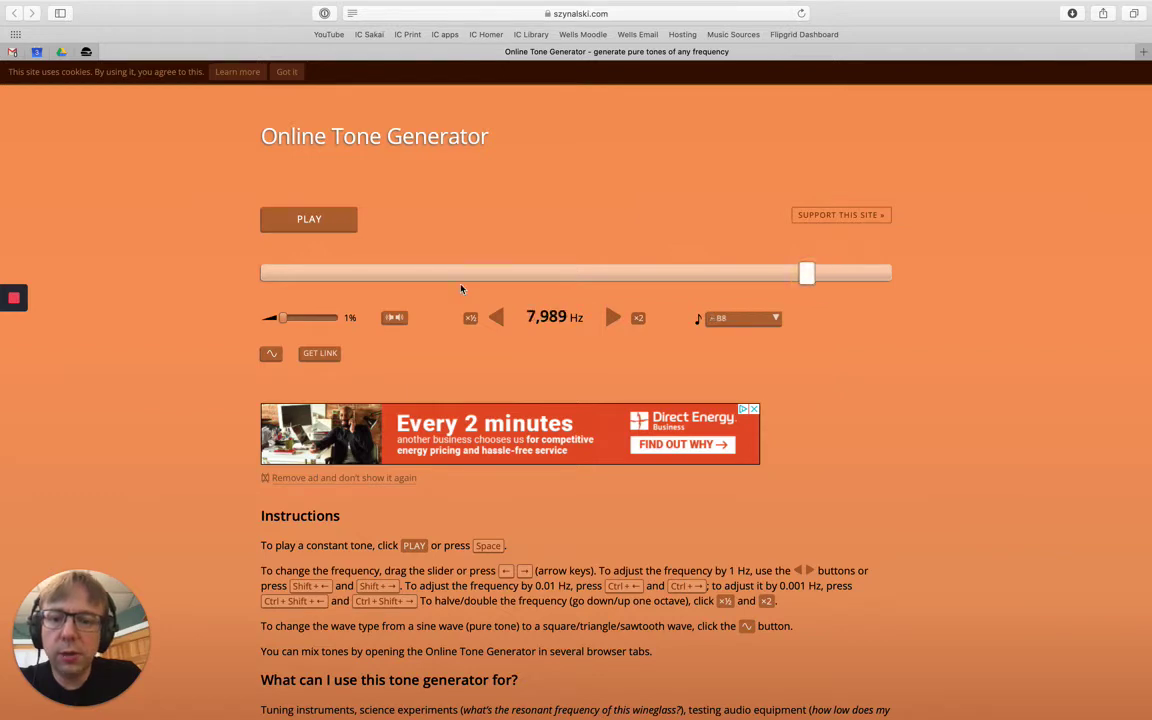
pyautogui.hotkey('ctrl', 'Left')
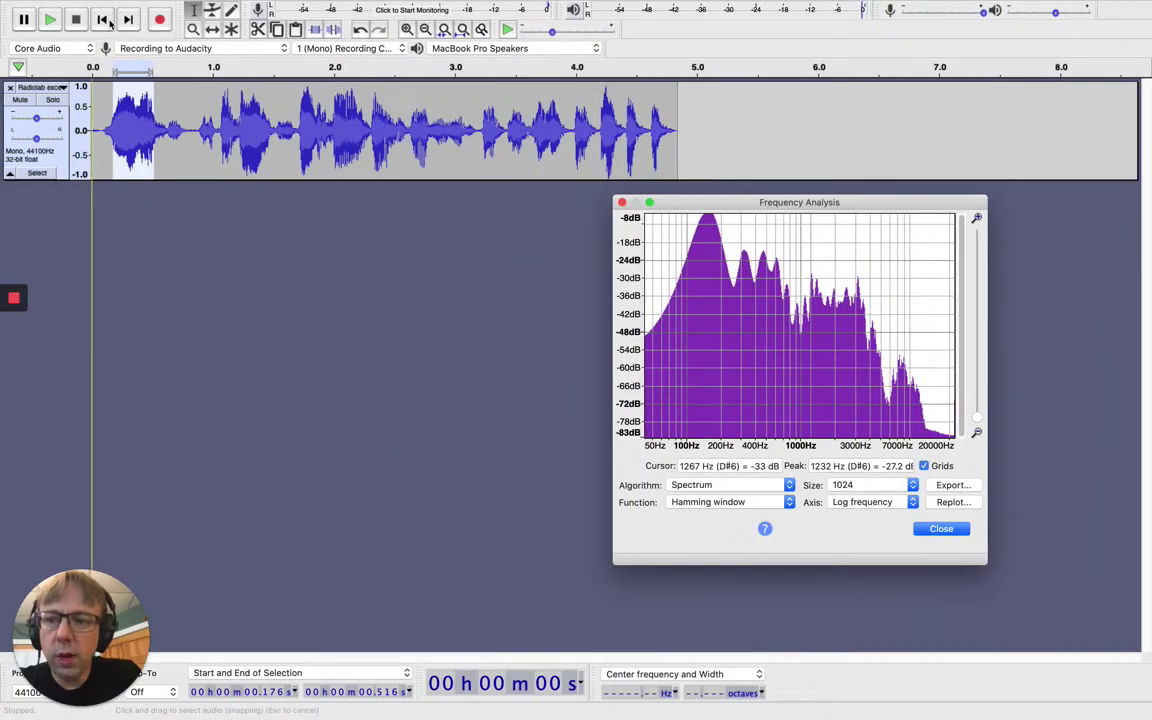
pyautogui.click(52, 20)
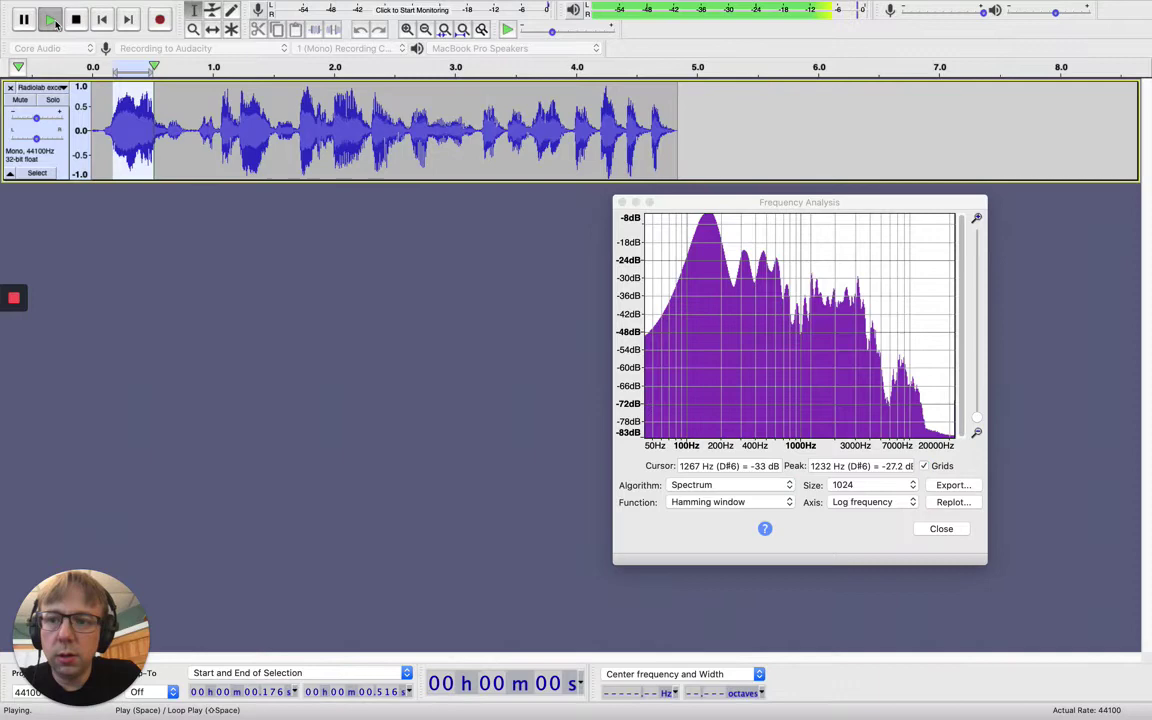
pyautogui.click(76, 20)
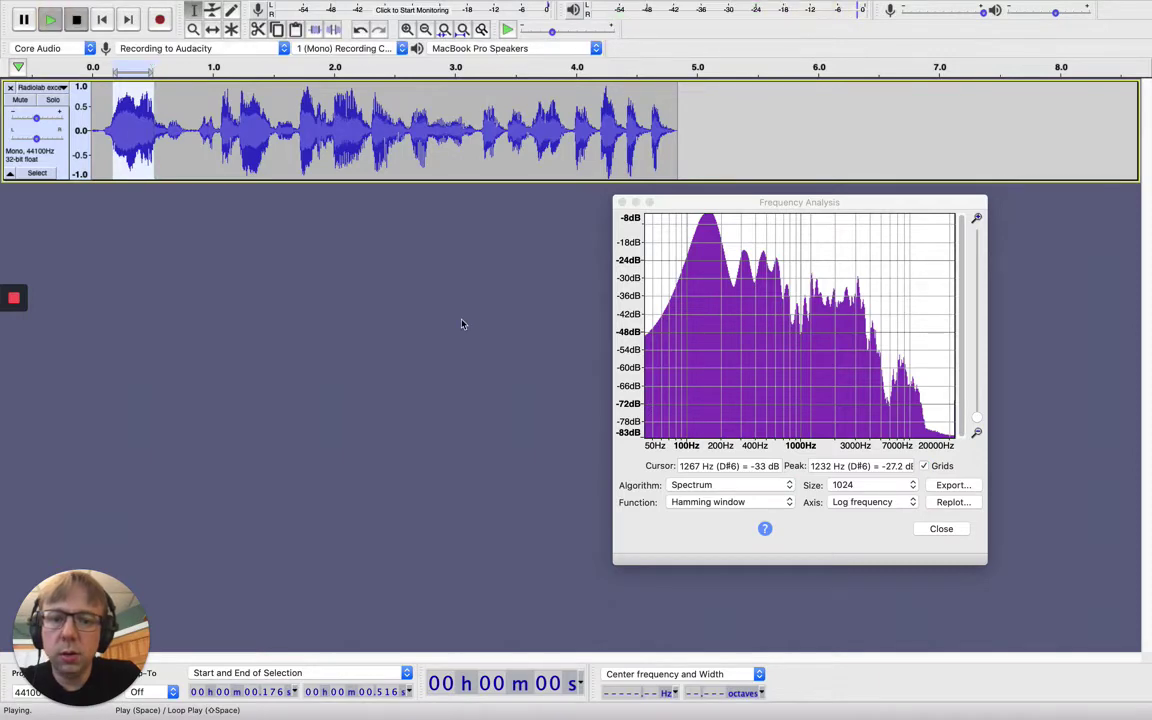
# - Play and stop a tone at about 8,110 Hz in the tone generator
pyautogui.hotkey('ctrl', 'Right')
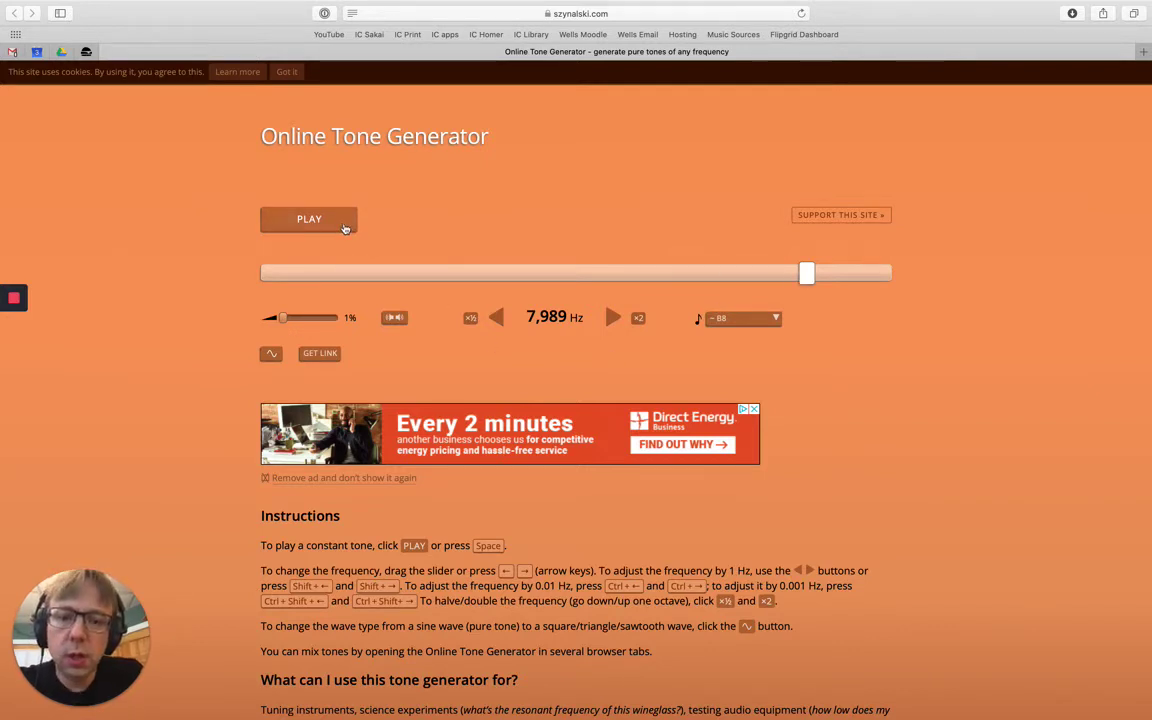
pyautogui.click(745, 273)
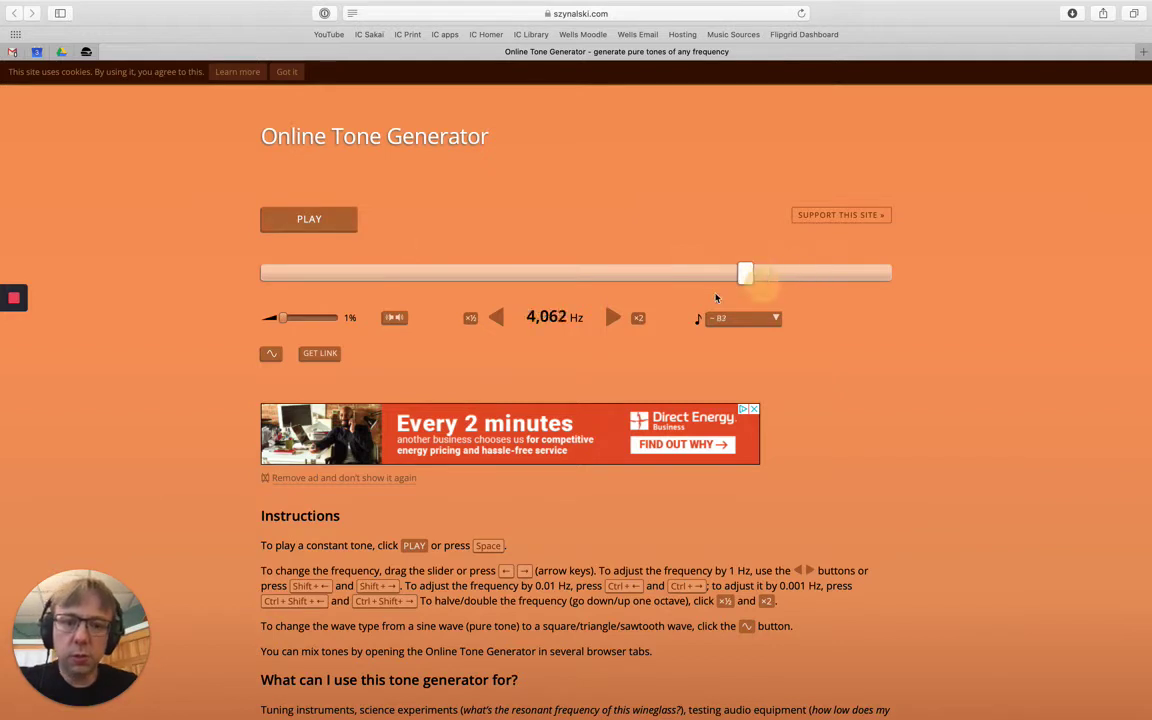
pyautogui.moveTo(745, 273); pyautogui.dragTo(806, 278)
pyautogui.click(322, 231)
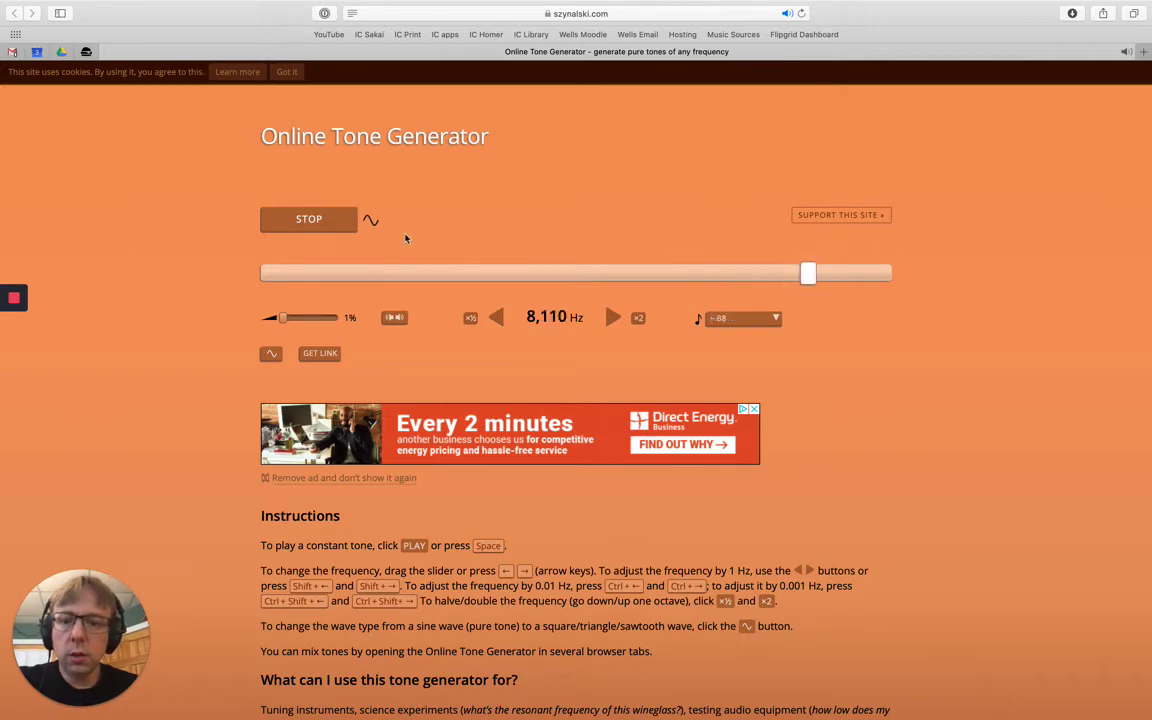
pyautogui.click(309, 219)
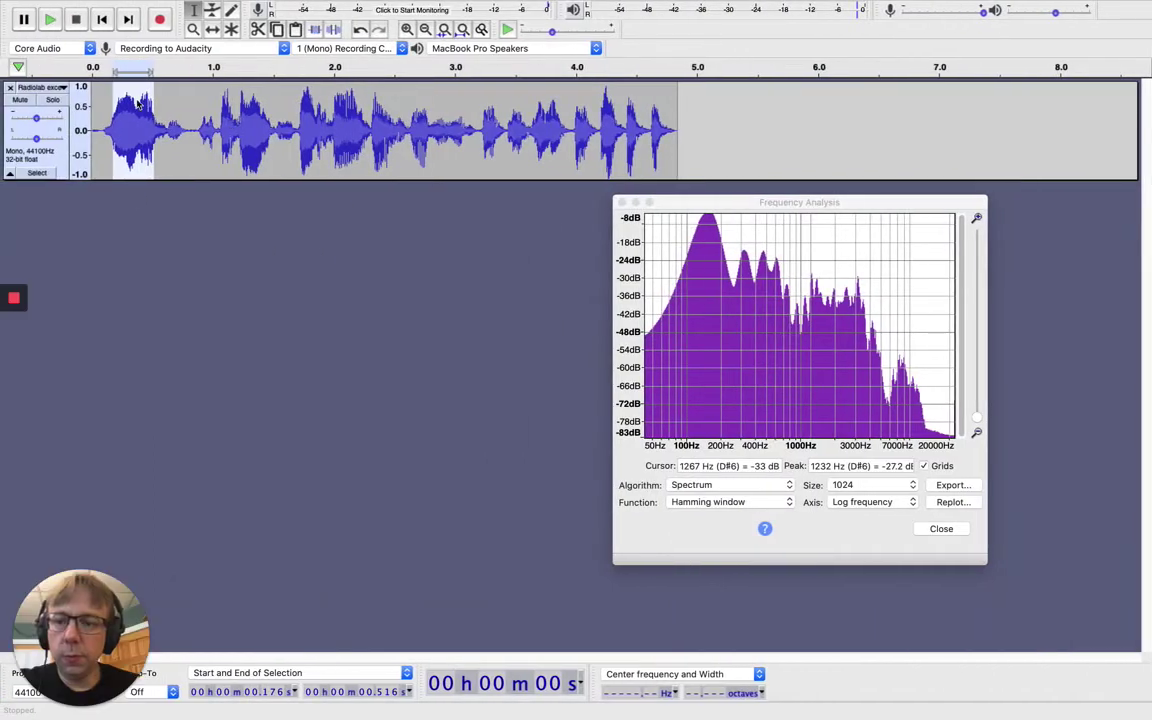
# - Replay the excerpt, then duplicate the second copy into a third track
pyautogui.click(35, 26)
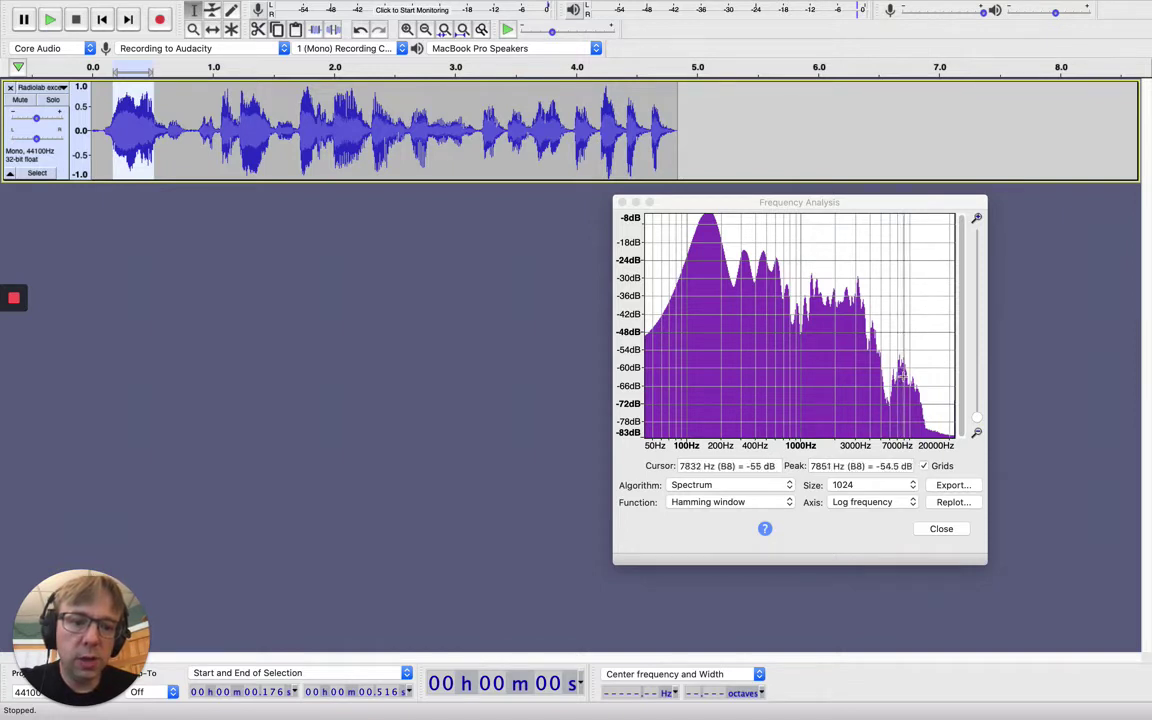
pyautogui.click(255, 152)
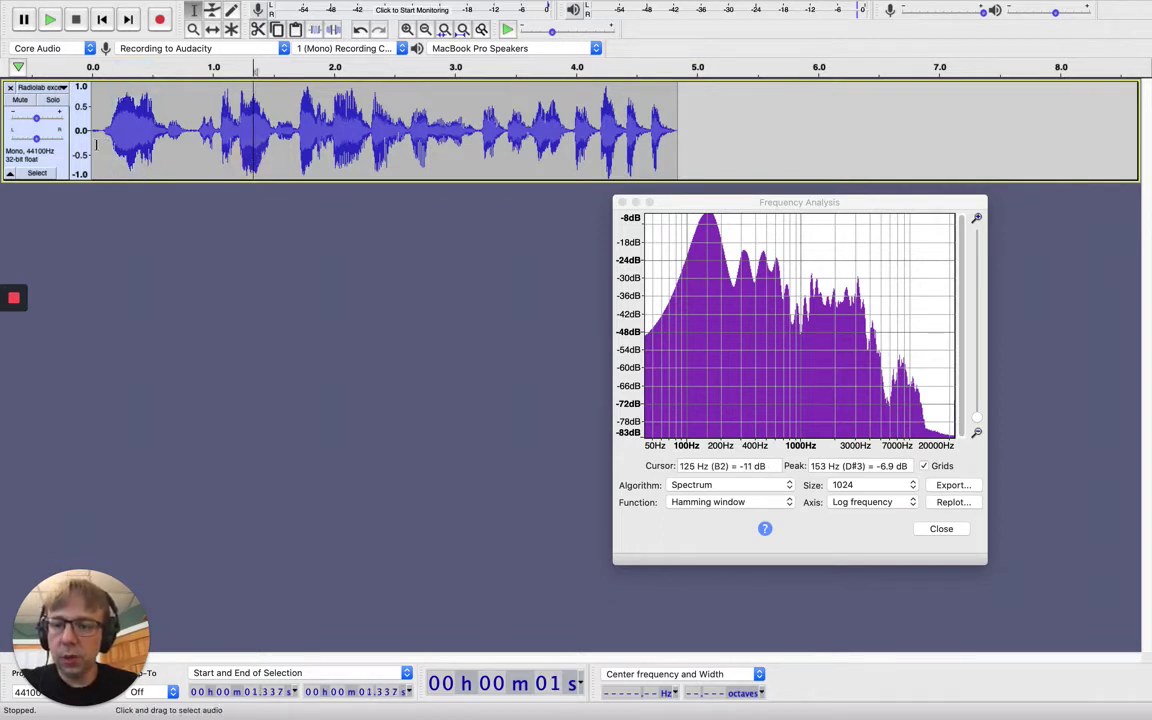
pyautogui.click(45, 143)
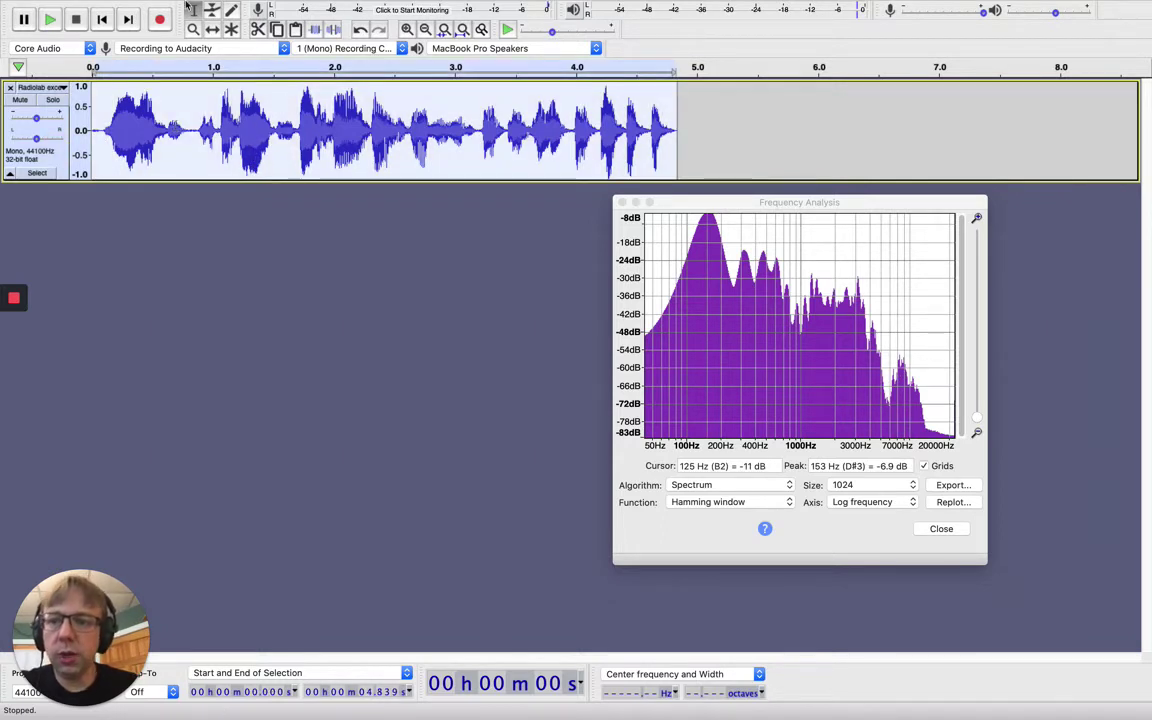
pyautogui.moveTo(187, 3)
pyautogui.click(129, 8)
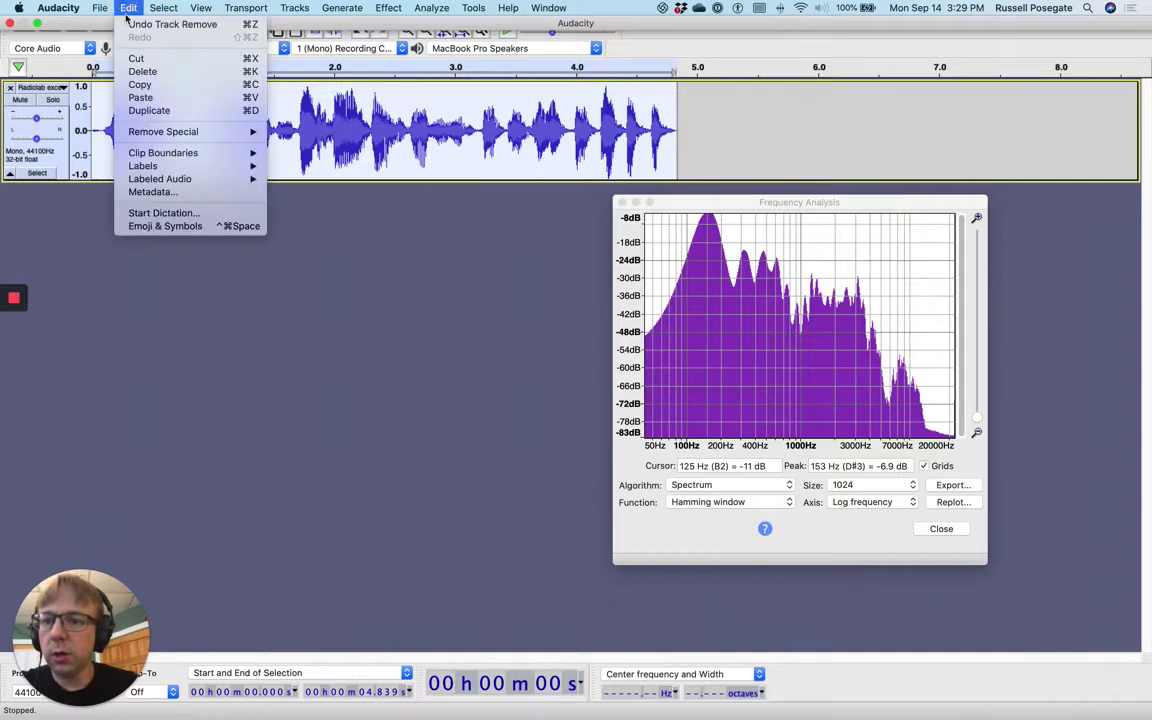
pyautogui.click(278, 260)
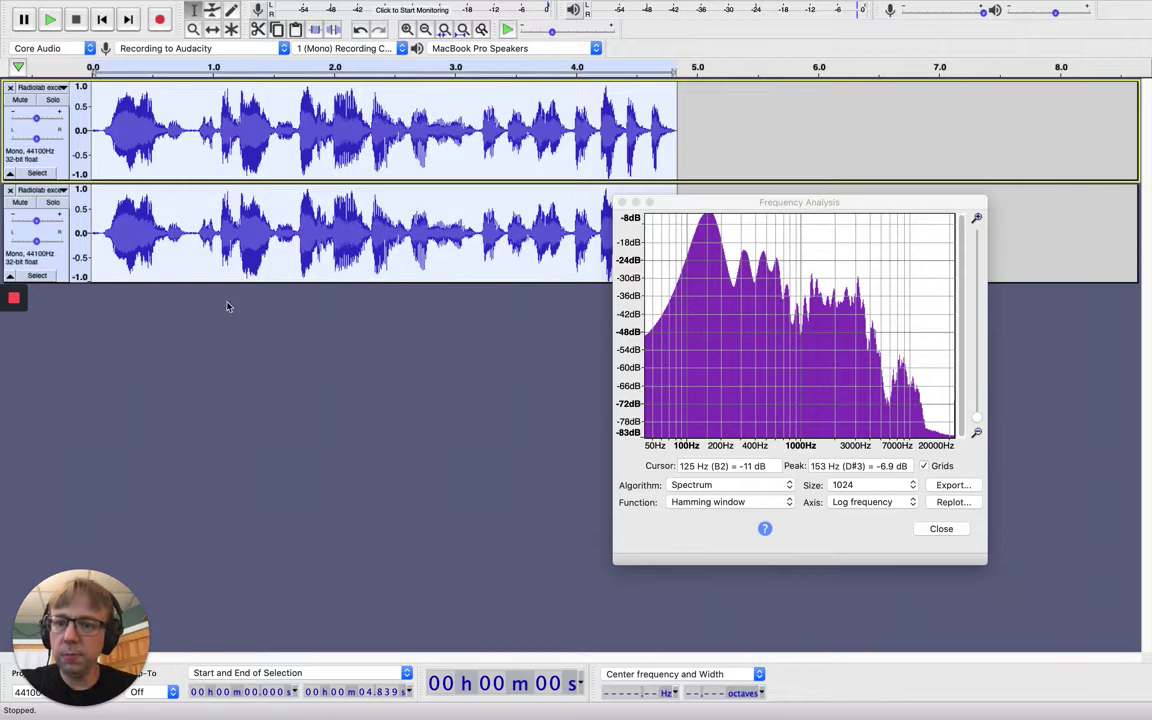
pyautogui.click(55, 250)
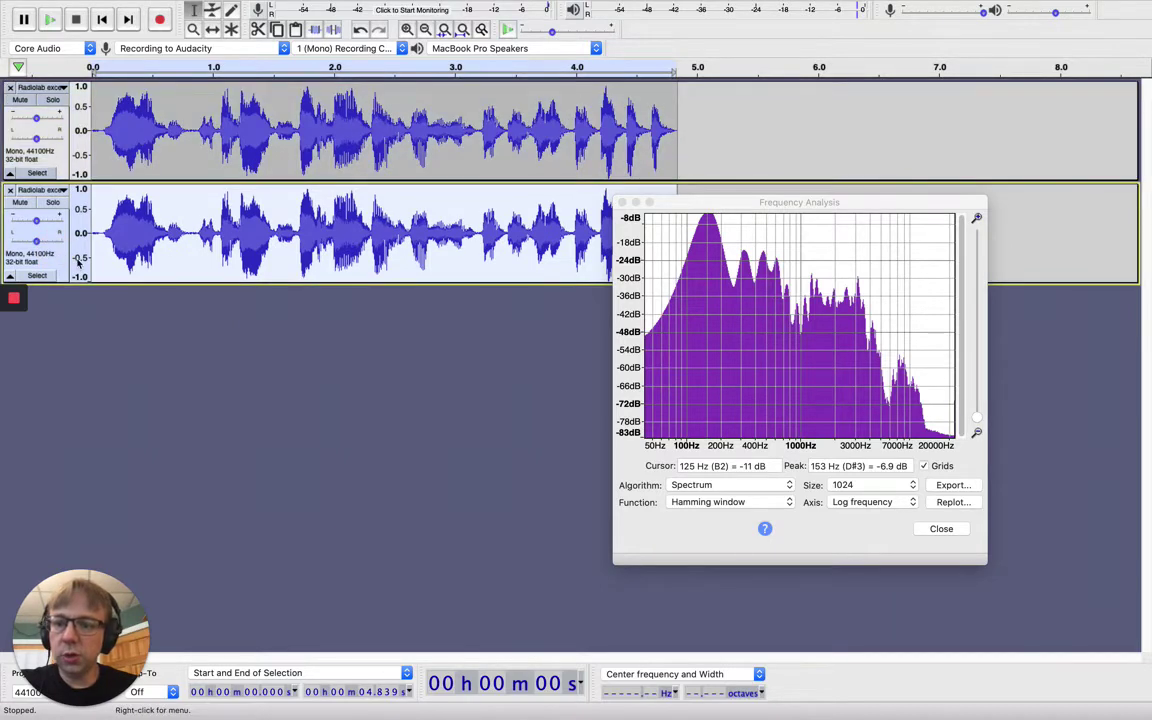
pyautogui.press('super+d')
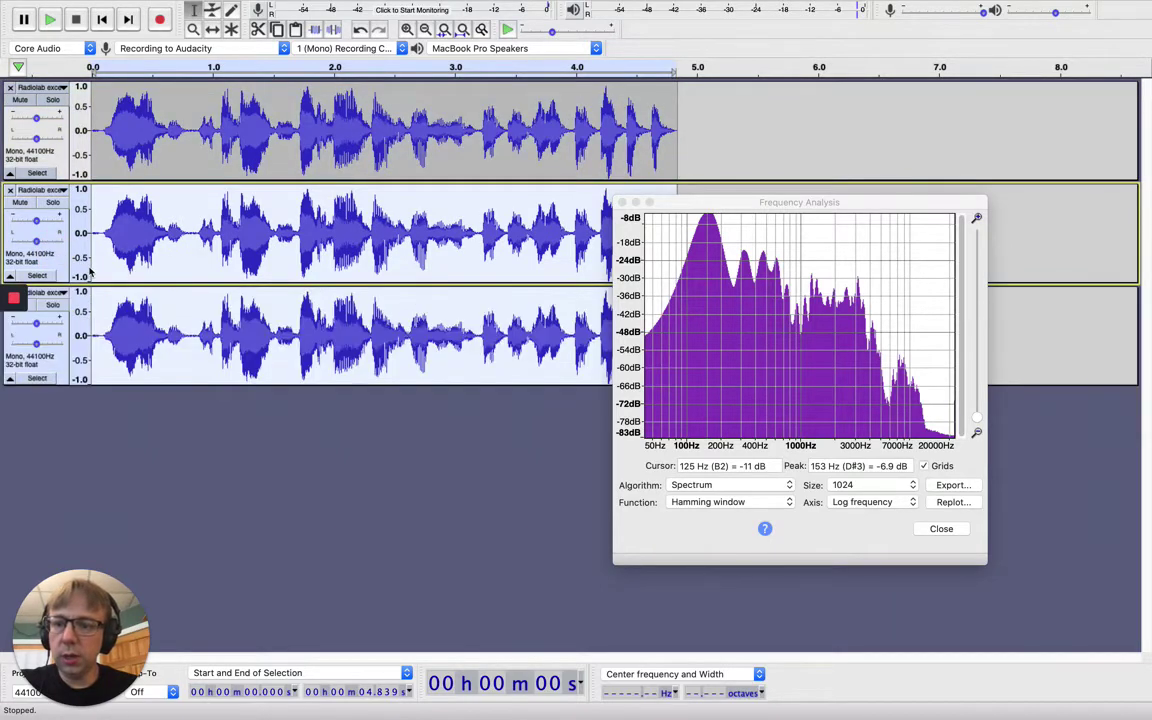
# - Rename track 2 'Graphic EQ' and track 3 'notch filter'
pyautogui.click(55, 190)
pyautogui.click(62, 207)
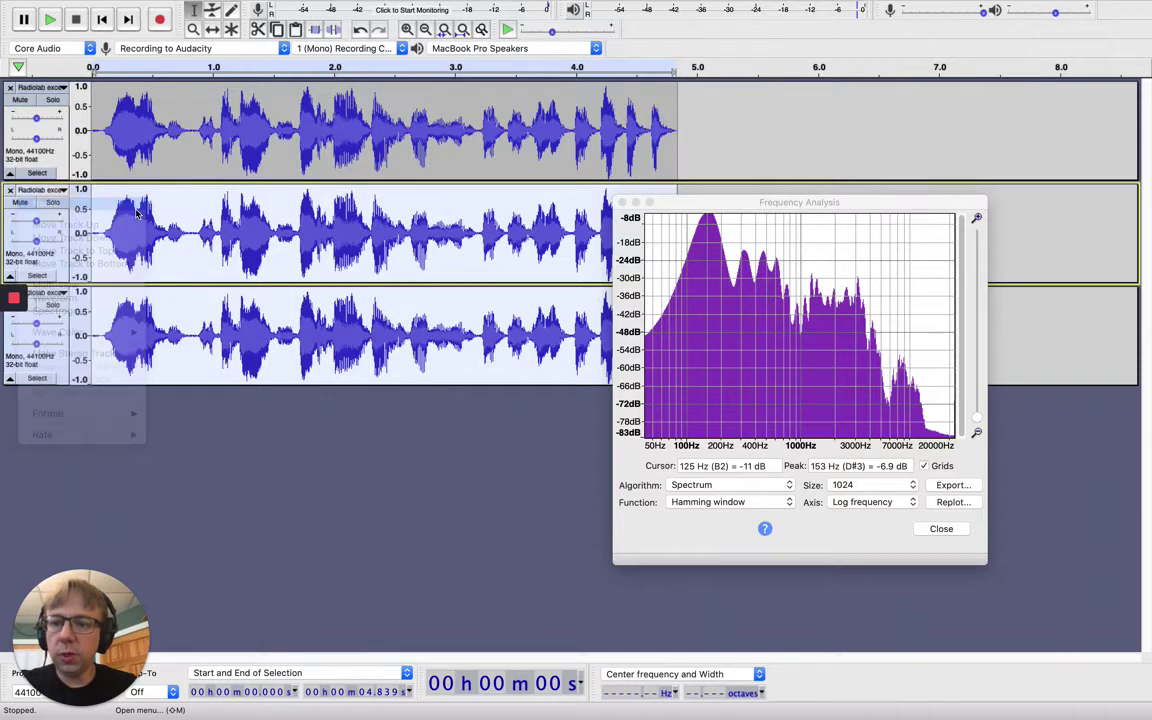
pyautogui.write('Gr')
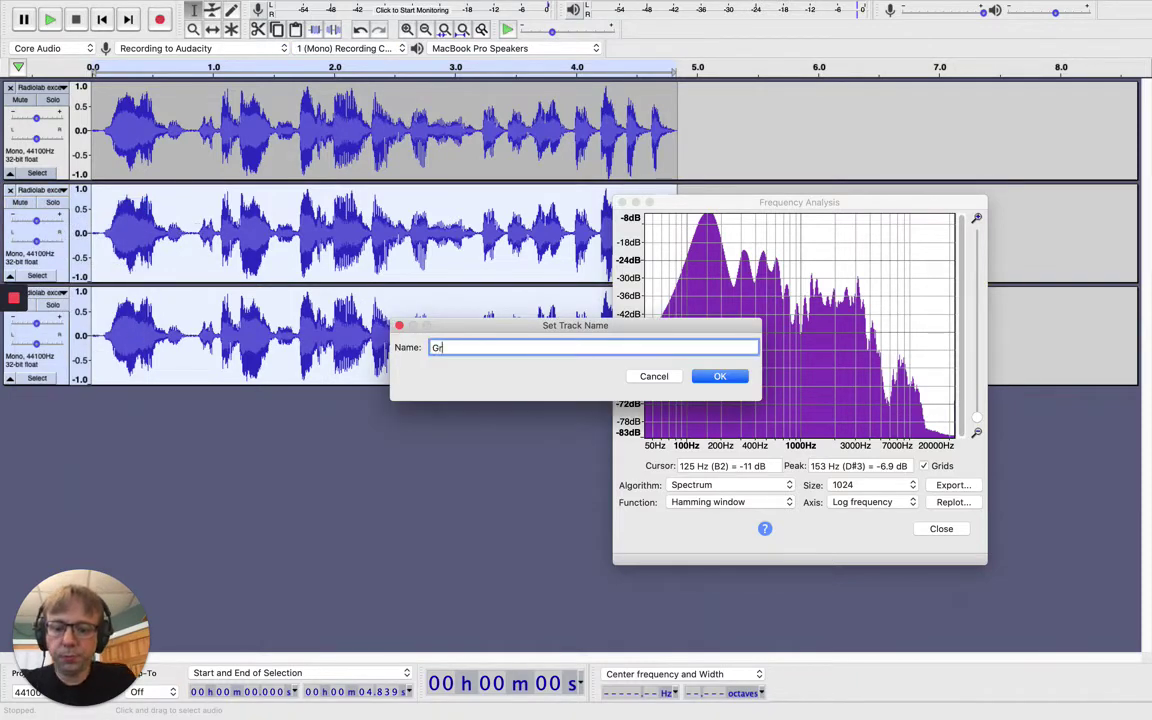
pyautogui.write('aphic EQ')
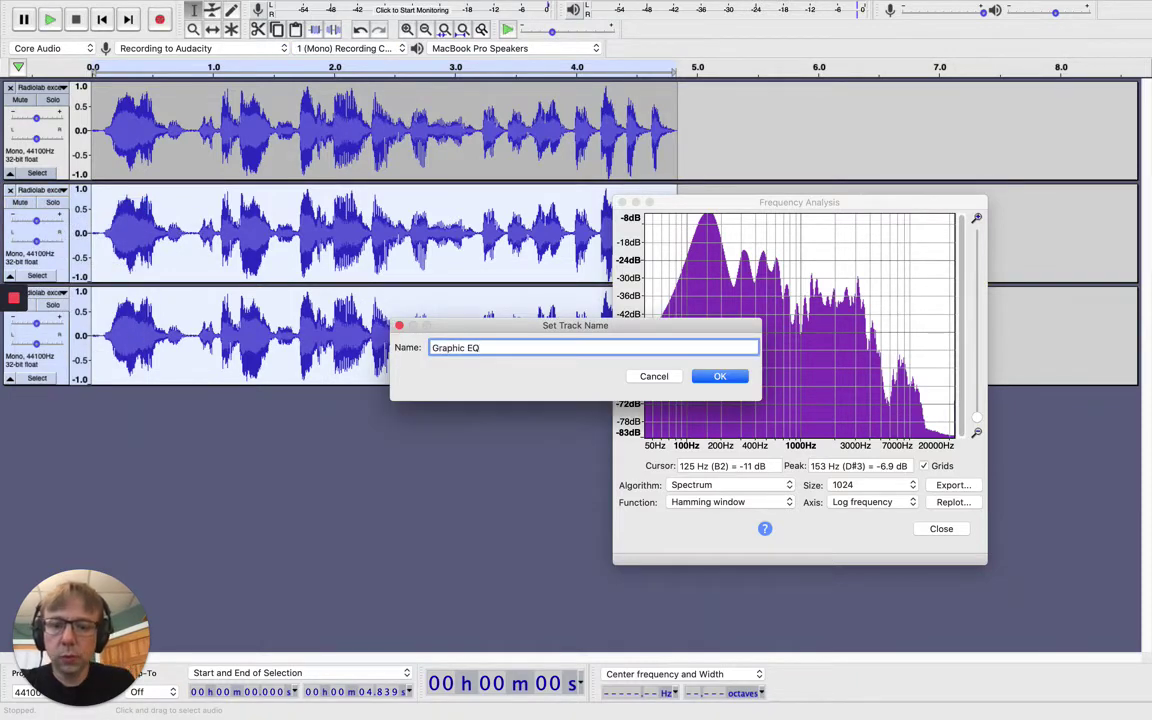
pyautogui.press('Return')
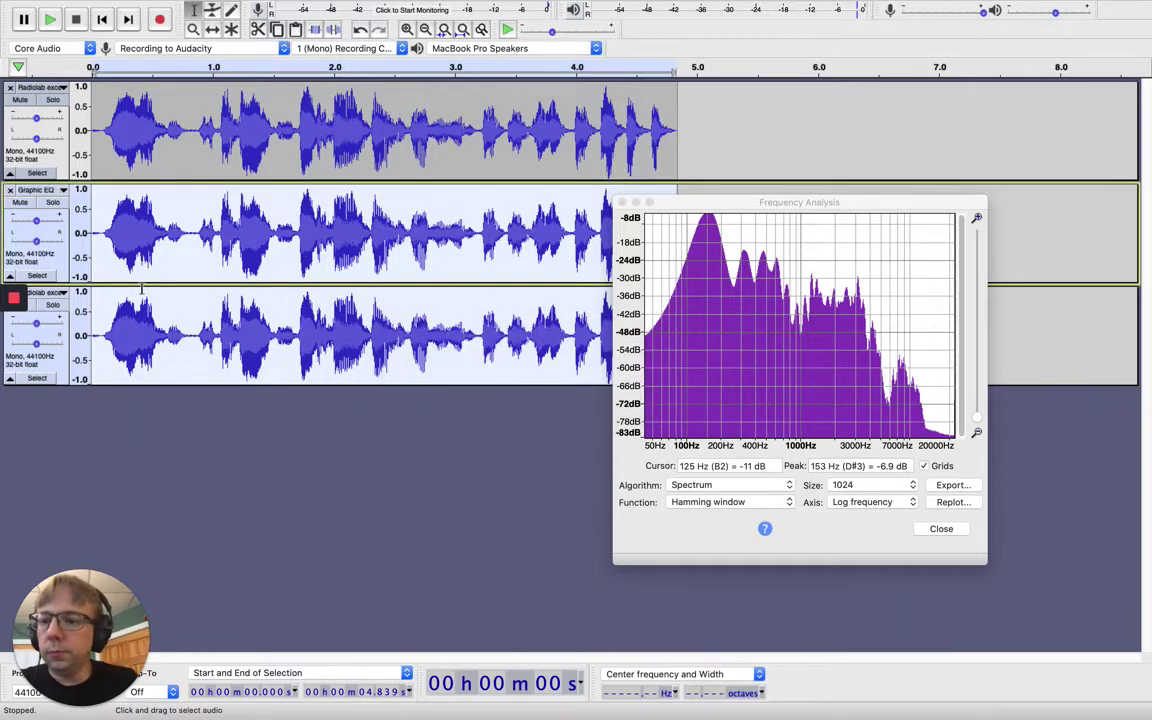
pyautogui.click(48, 292)
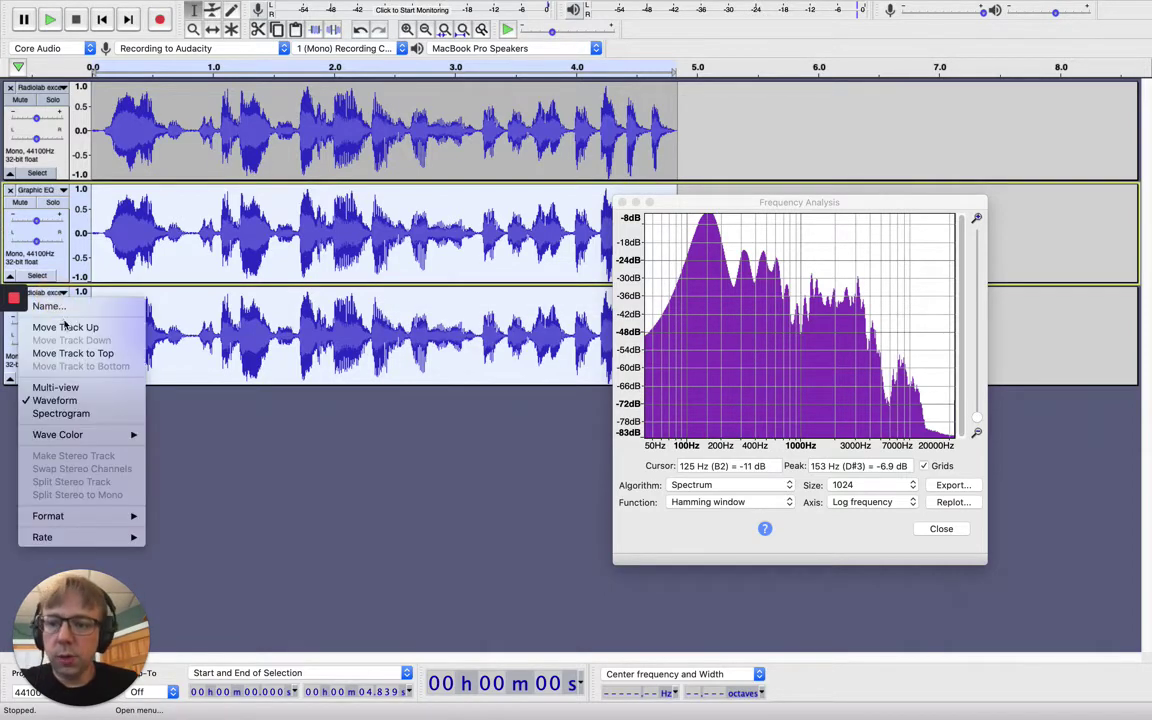
pyautogui.click(48, 306)
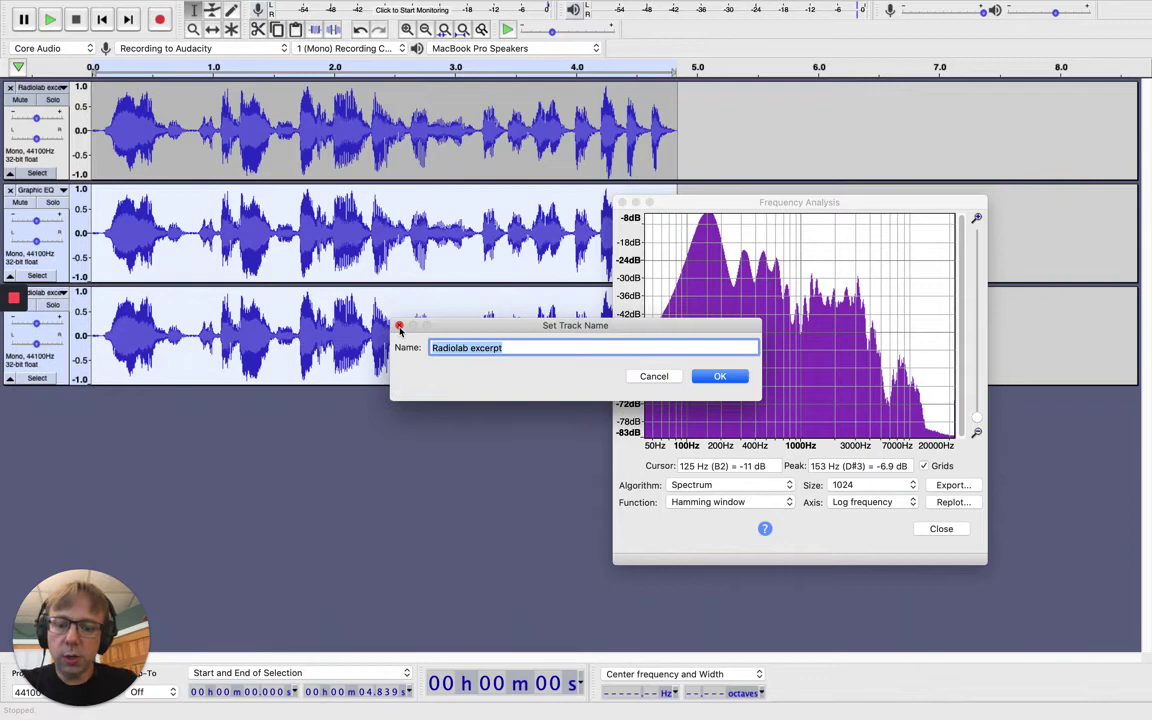
pyautogui.write('notch filter')
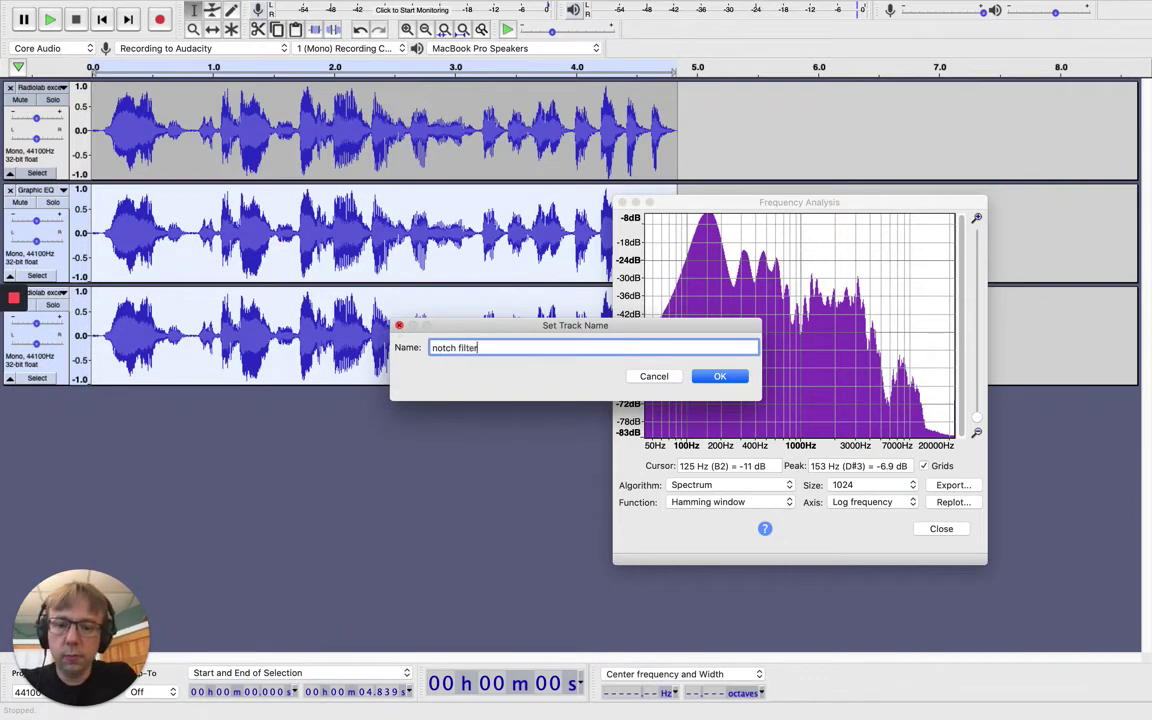
pyautogui.click(719, 377)
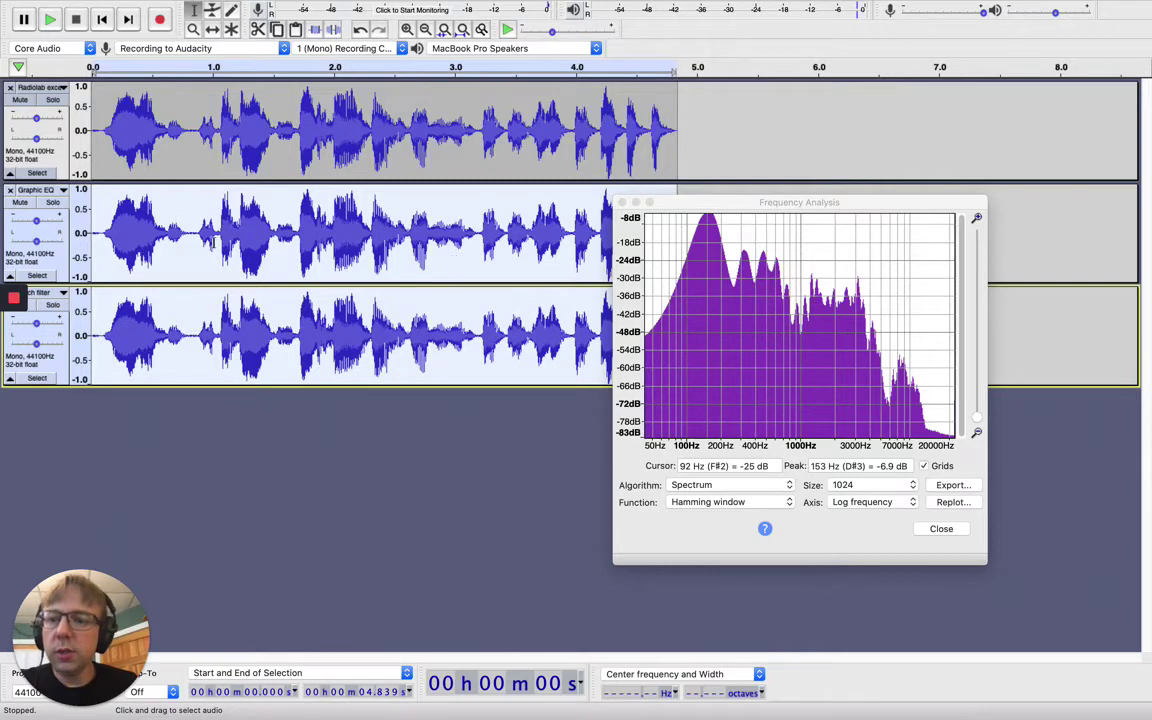
# - Select the whole Graphic EQ track and start a Graphic EQ with all bands flattened
pyautogui.moveTo(115, 236); pyautogui.dragTo(103, 233)
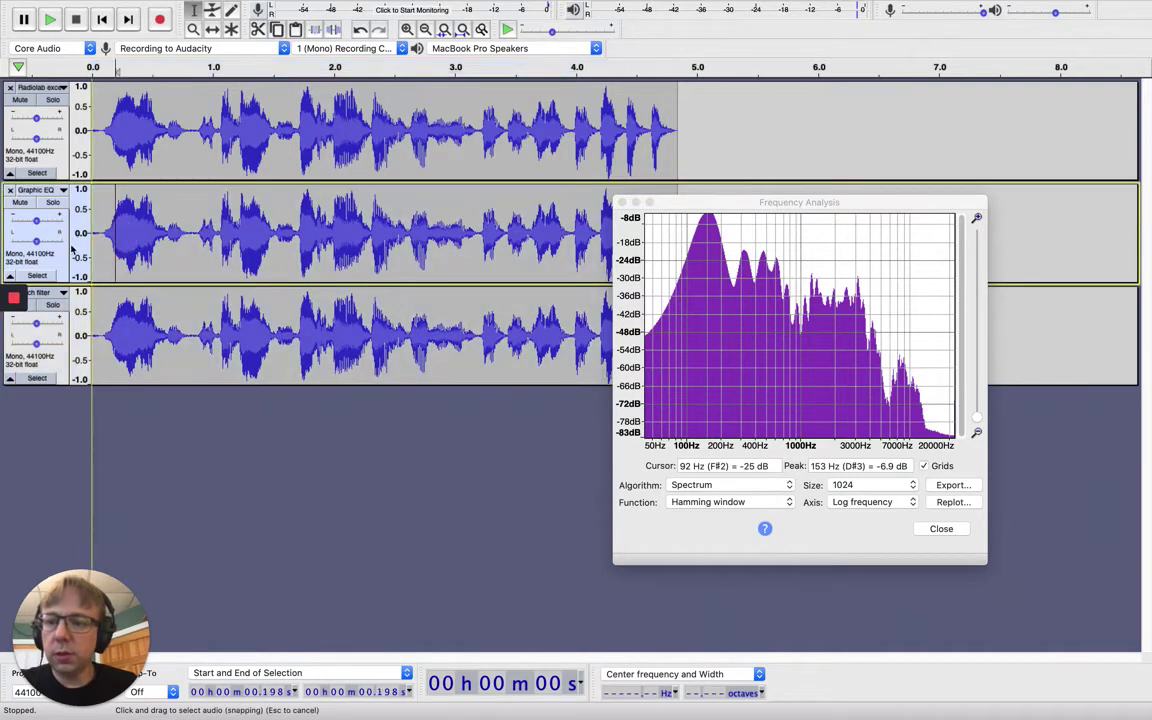
pyautogui.click(58, 232)
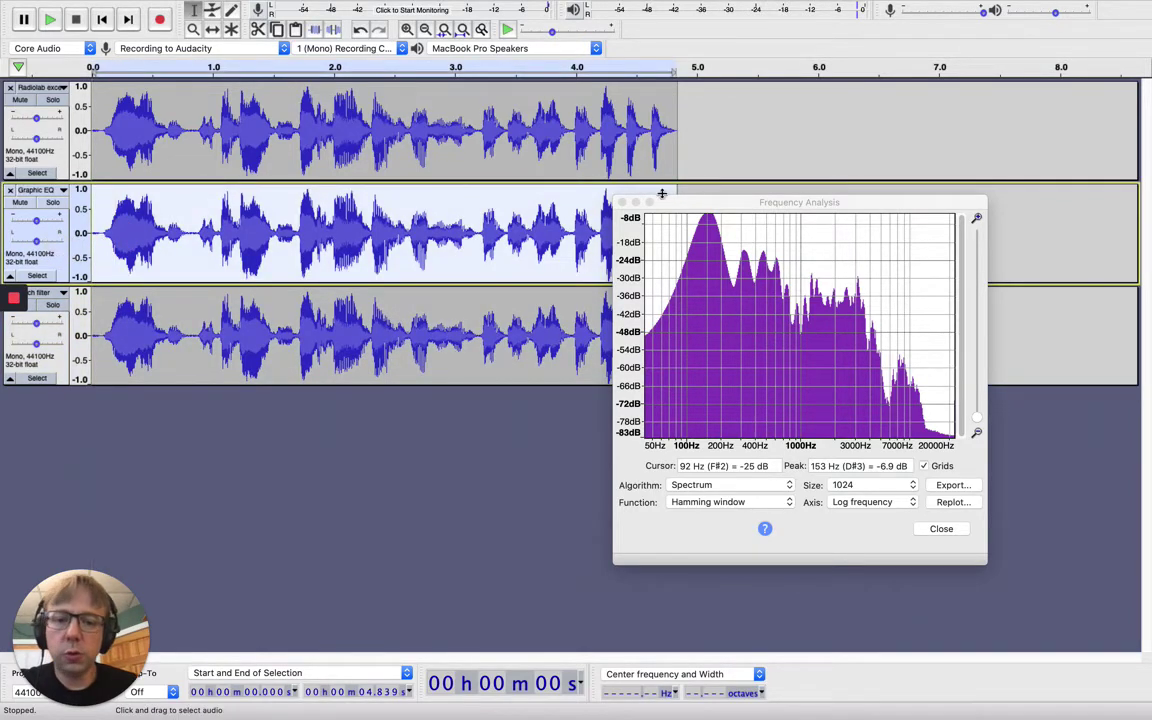
pyautogui.moveTo(662, 194); pyautogui.dragTo(782, 162)
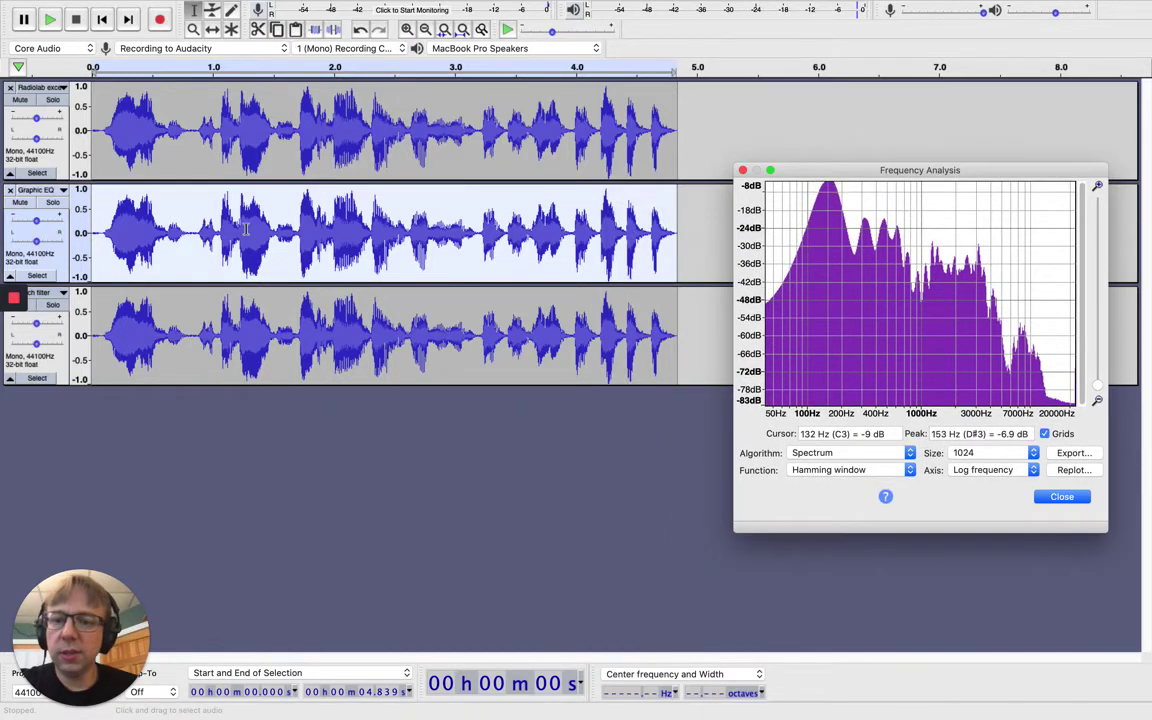
pyautogui.moveTo(485, 3)
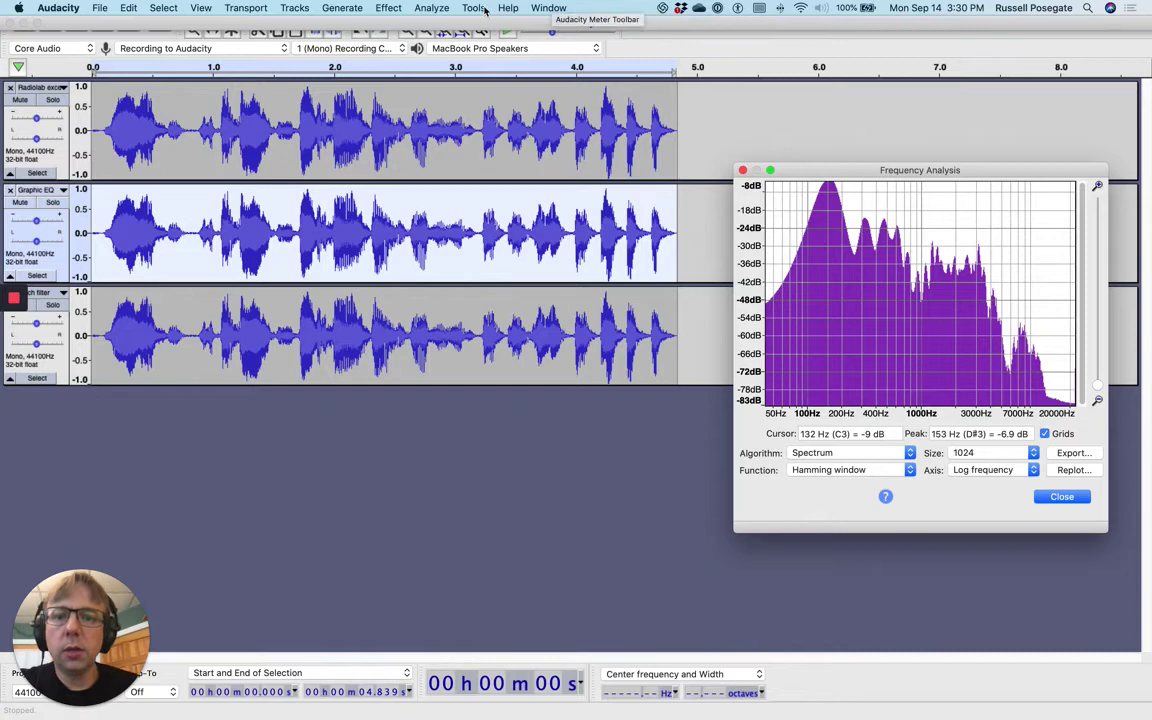
pyautogui.click(389, 8)
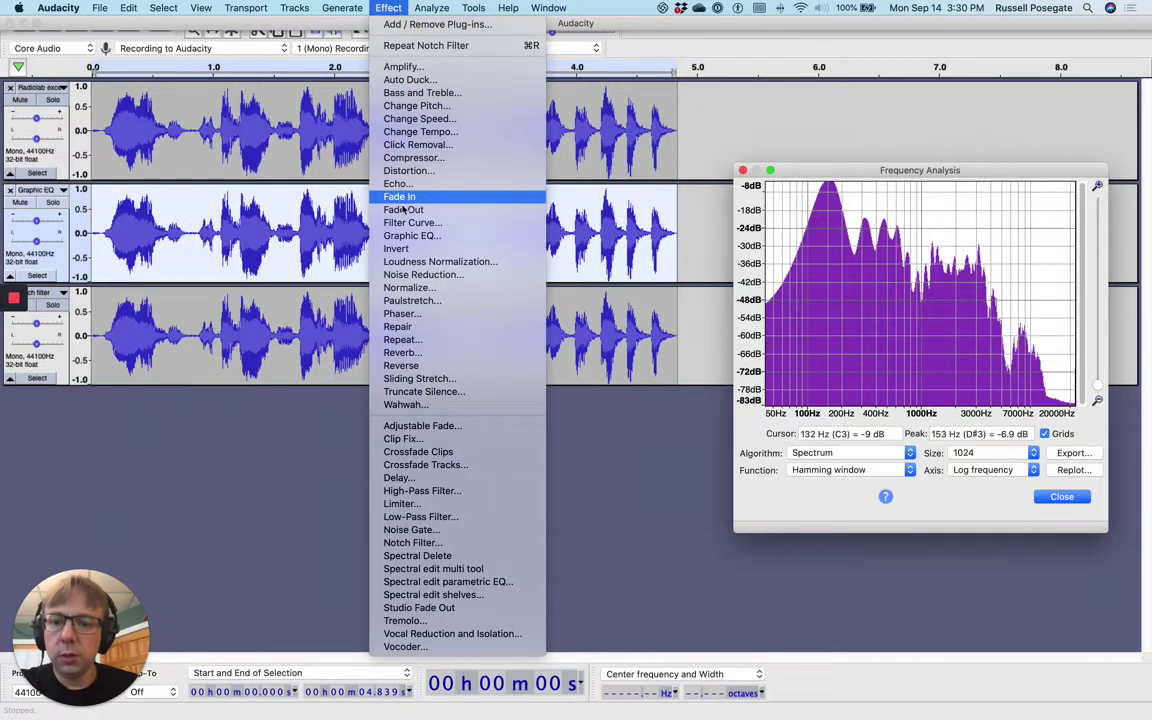
pyautogui.click(405, 236)
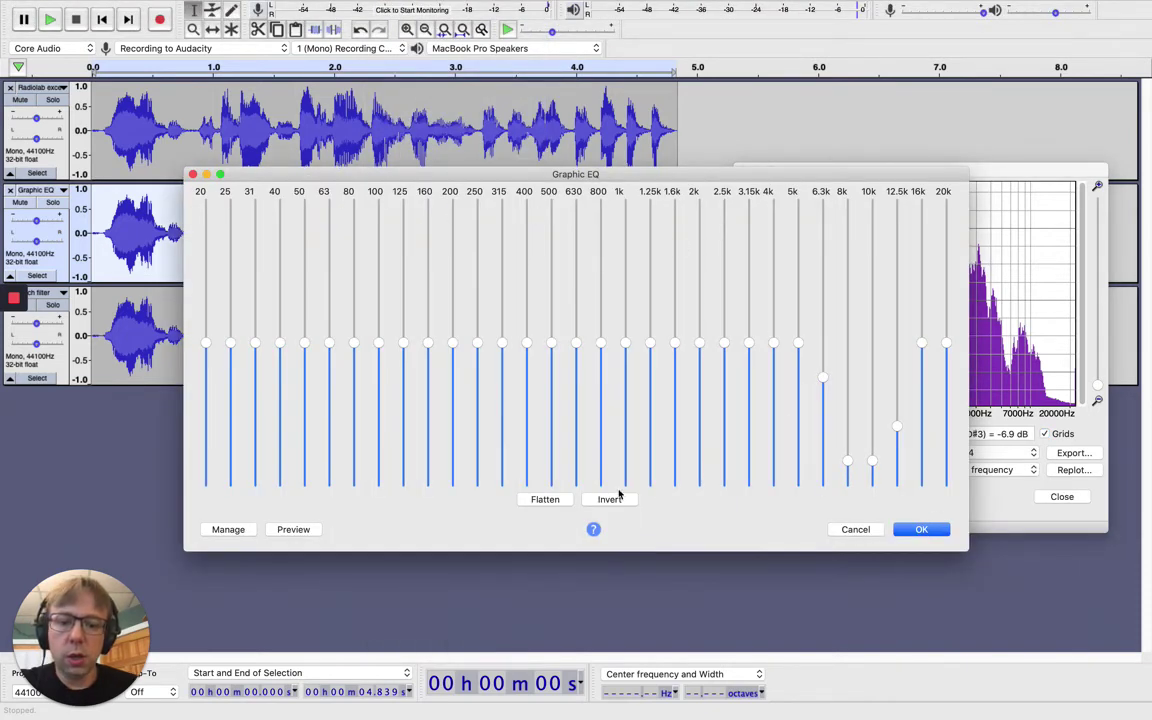
pyautogui.click(548, 499)
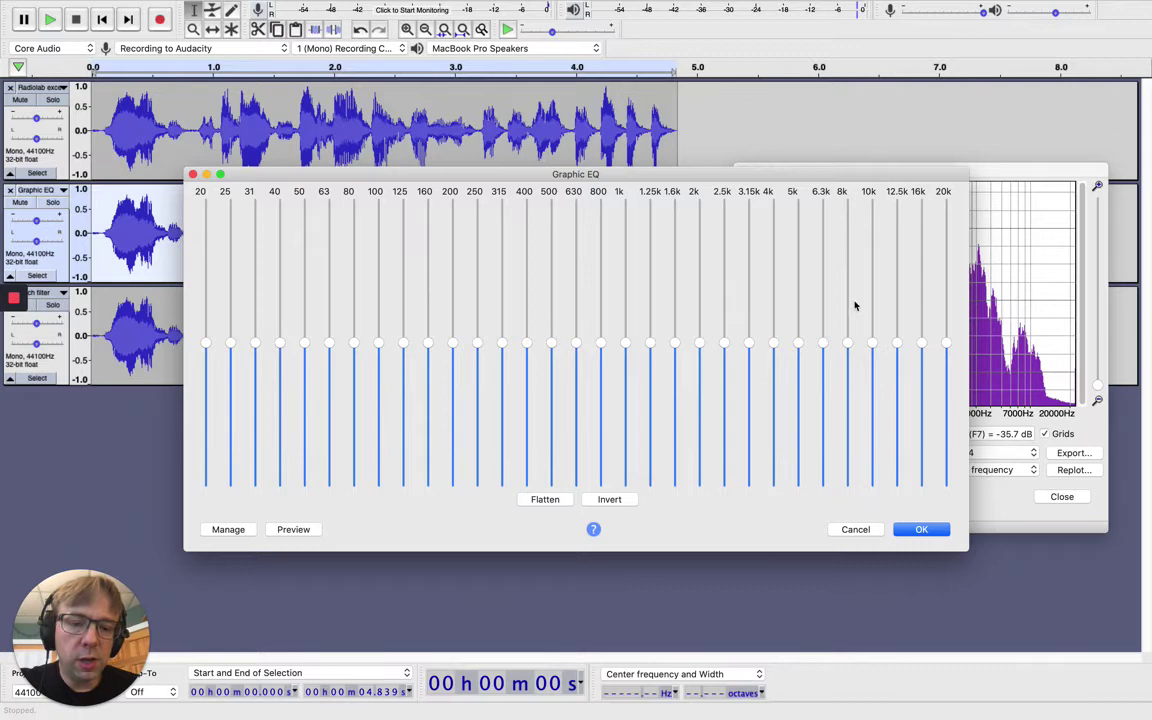
# - Cut the 8k band fully, lower 6.3k and 10k, preview, and apply the EQ
pyautogui.moveTo(849, 345); pyautogui.dragTo(852, 527)
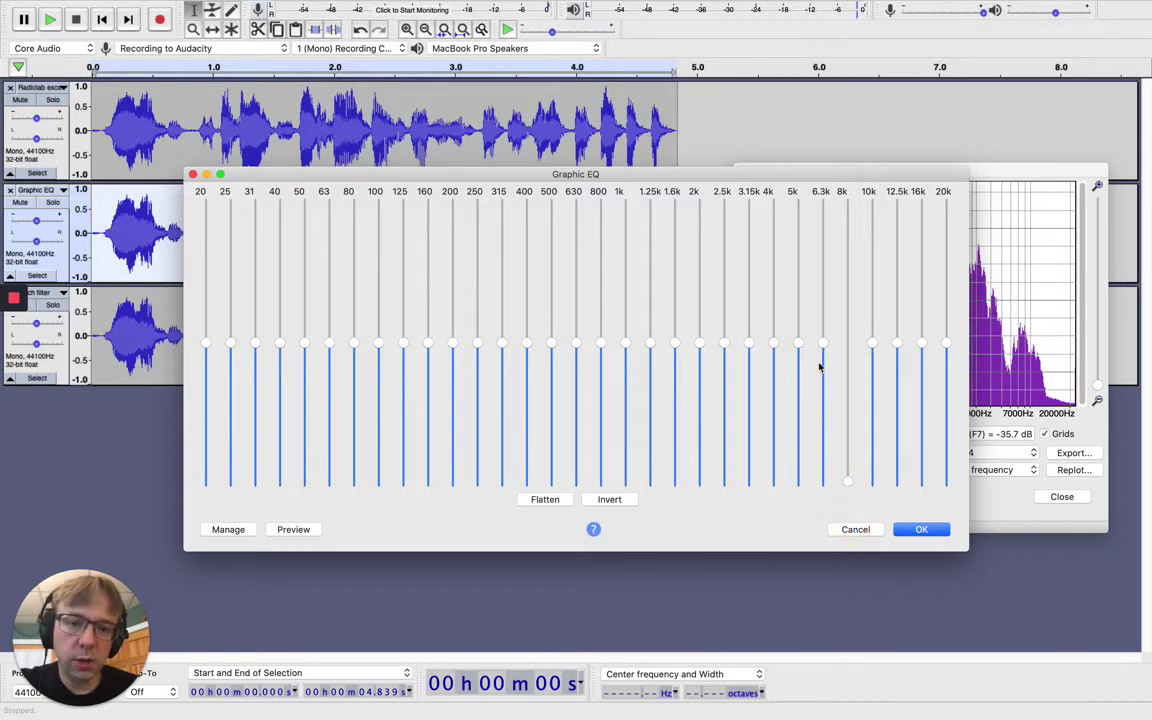
pyautogui.moveTo(820, 350); pyautogui.dragTo(825, 393)
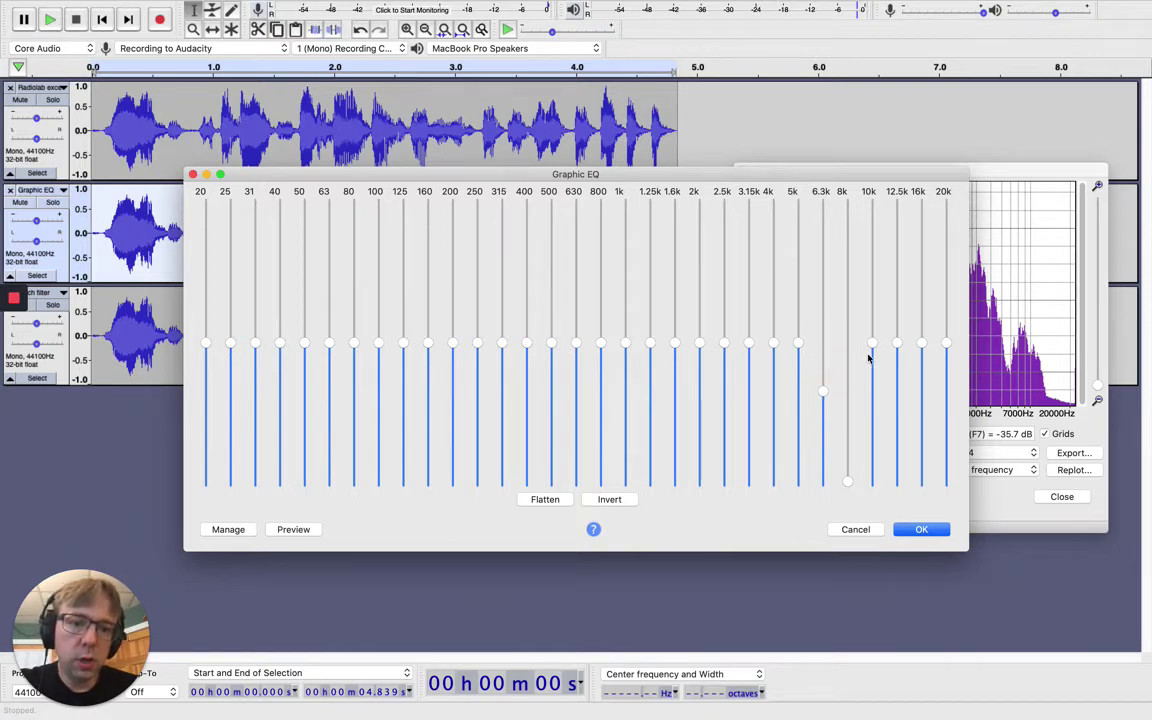
pyautogui.moveTo(872, 345); pyautogui.dragTo(872, 455)
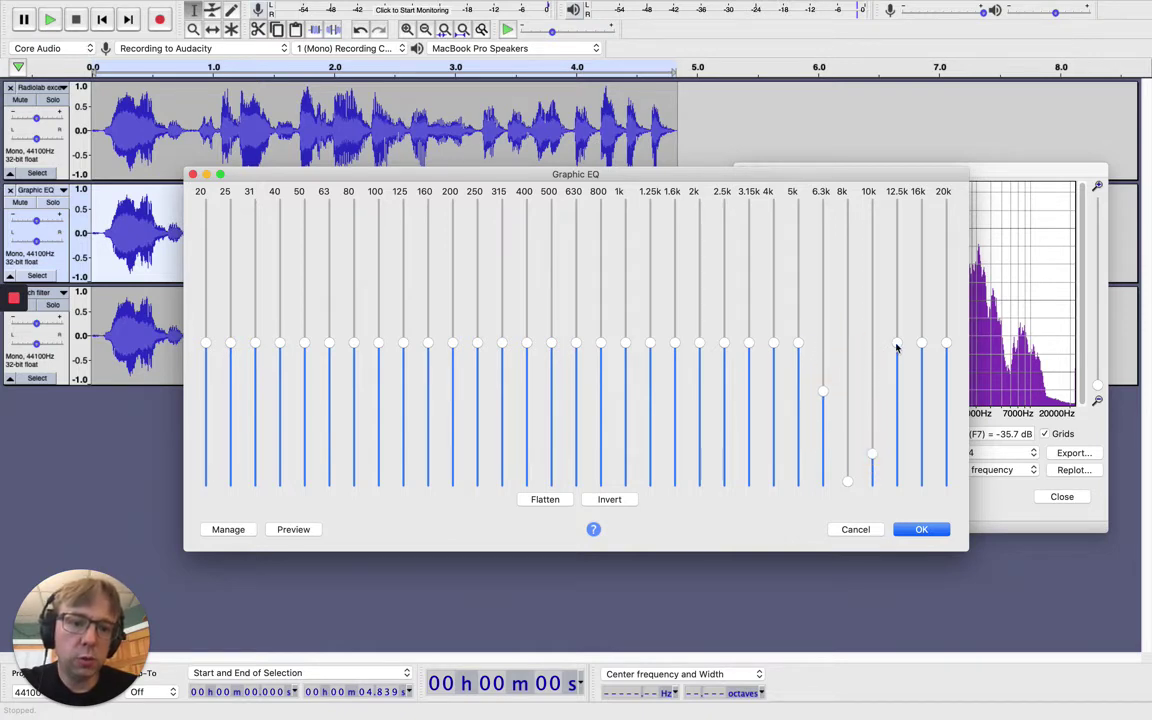
pyautogui.moveTo(896, 345); pyautogui.dragTo(886, 368)
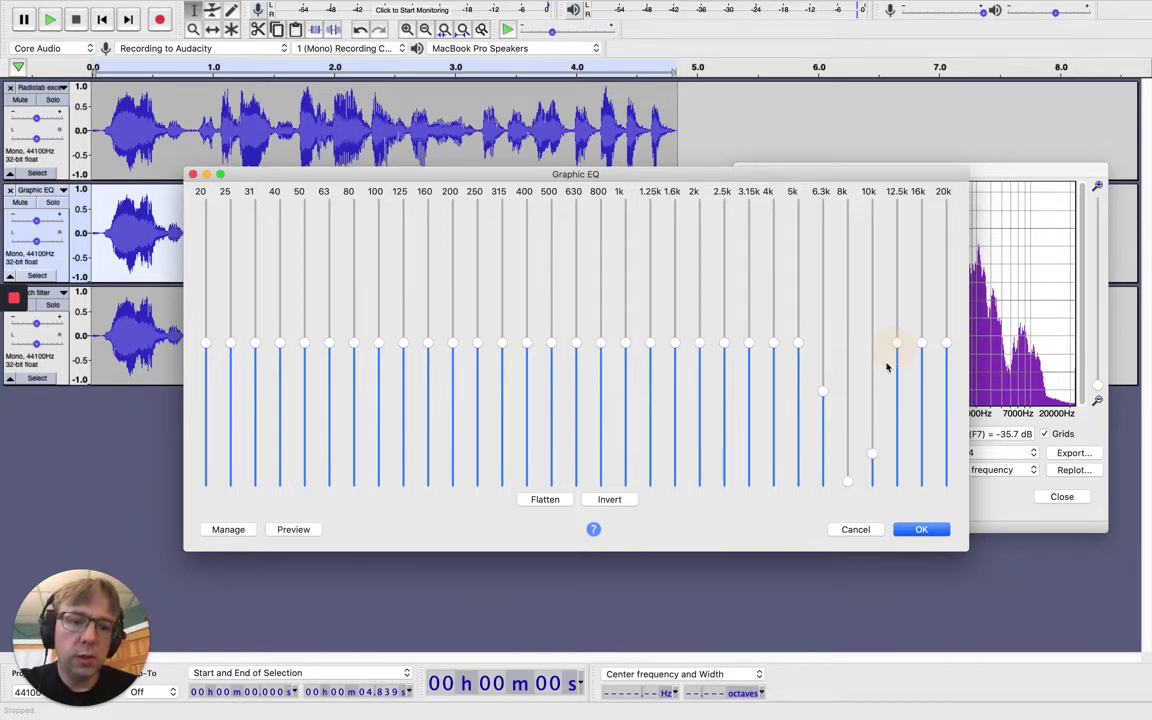
pyautogui.click(293, 530)
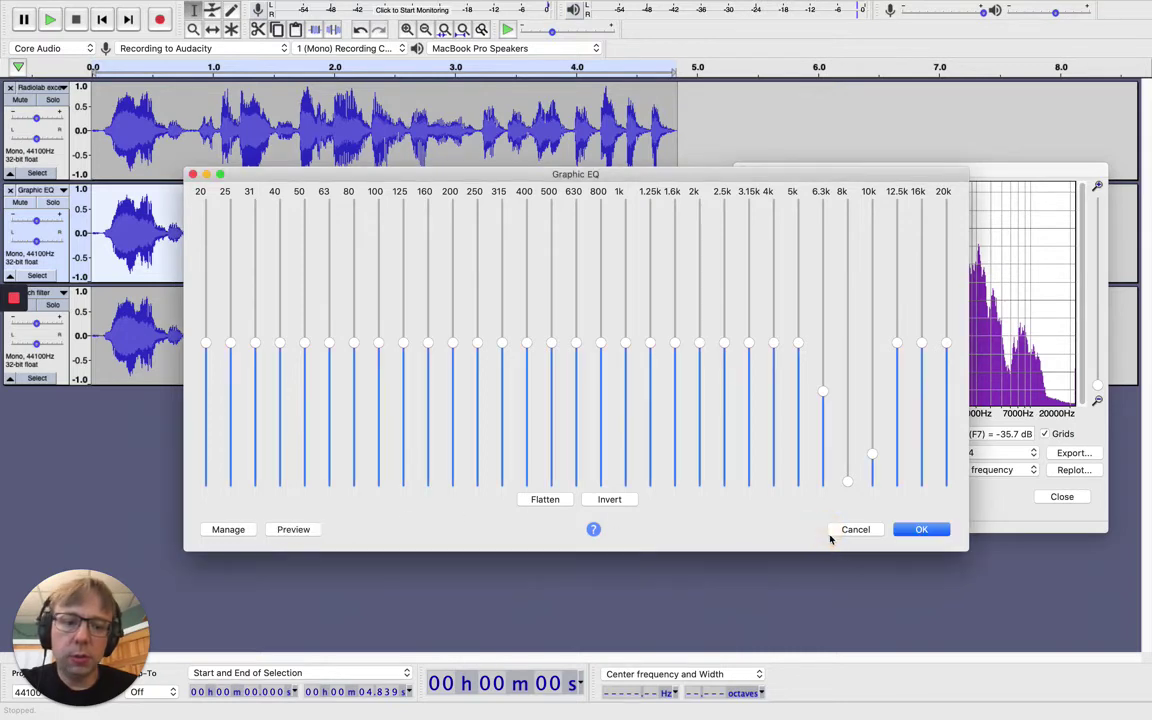
pyautogui.click(924, 530)
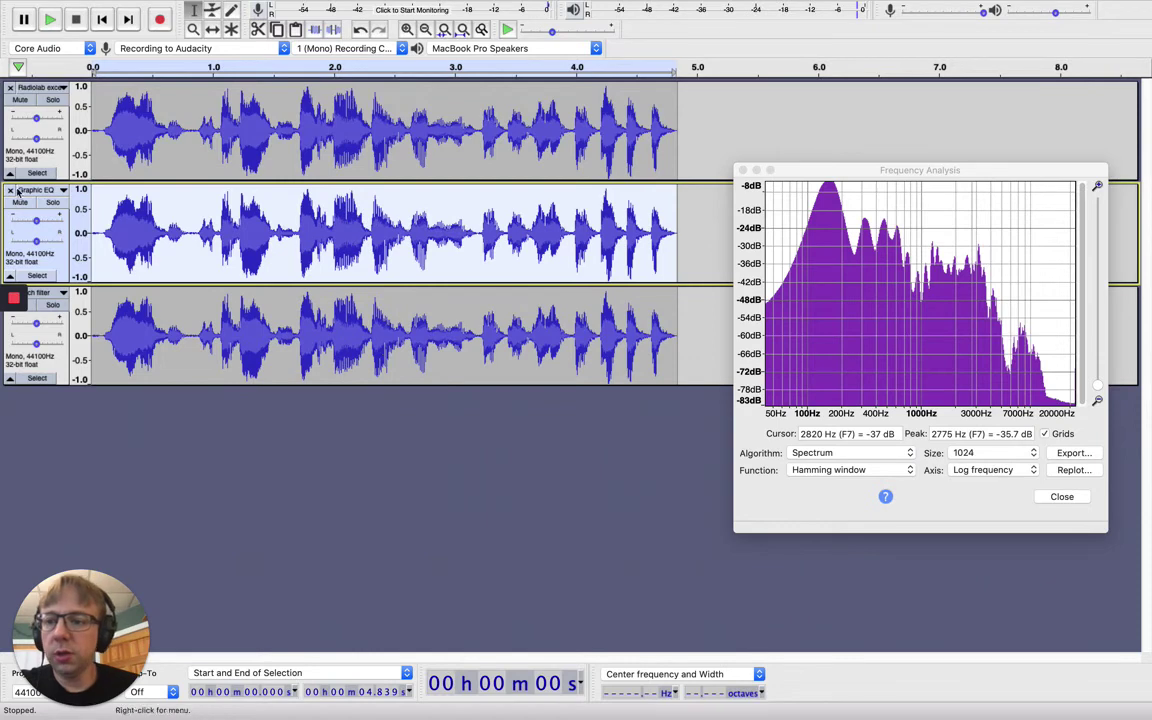
# - Solo-play the original, then the Graphic EQ copy, ending with the notch filter track soloed
pyautogui.click(53, 100)
pyautogui.click(50, 19)
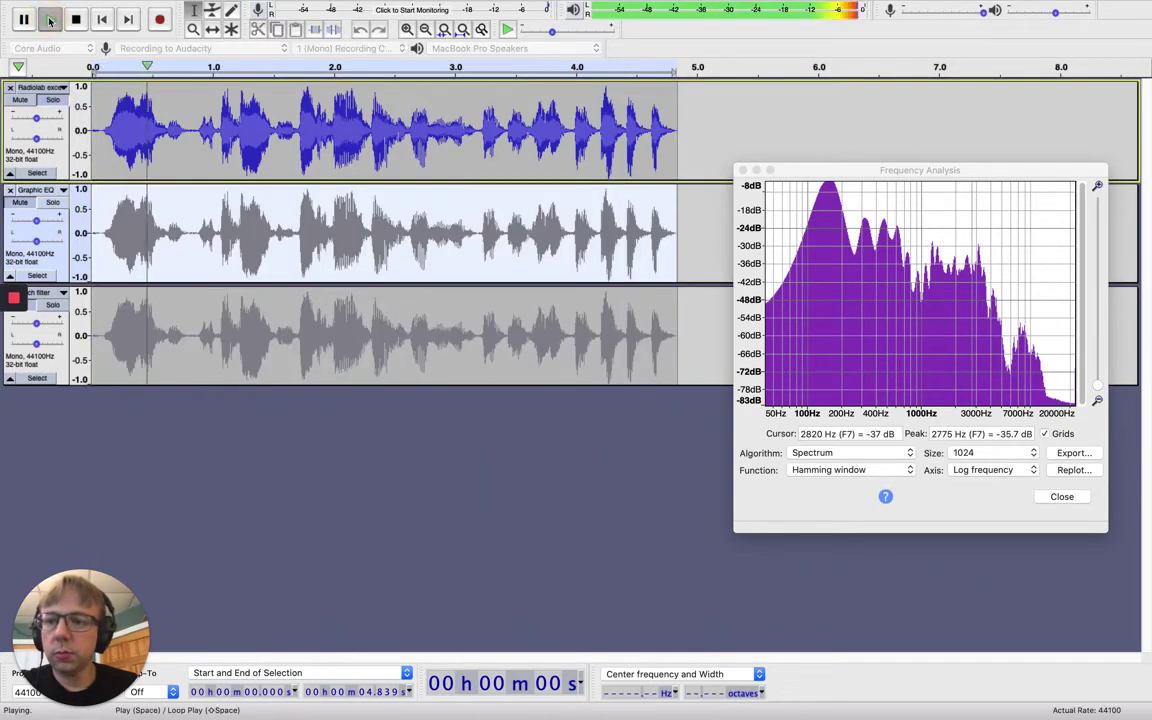
pyautogui.click(75, 19)
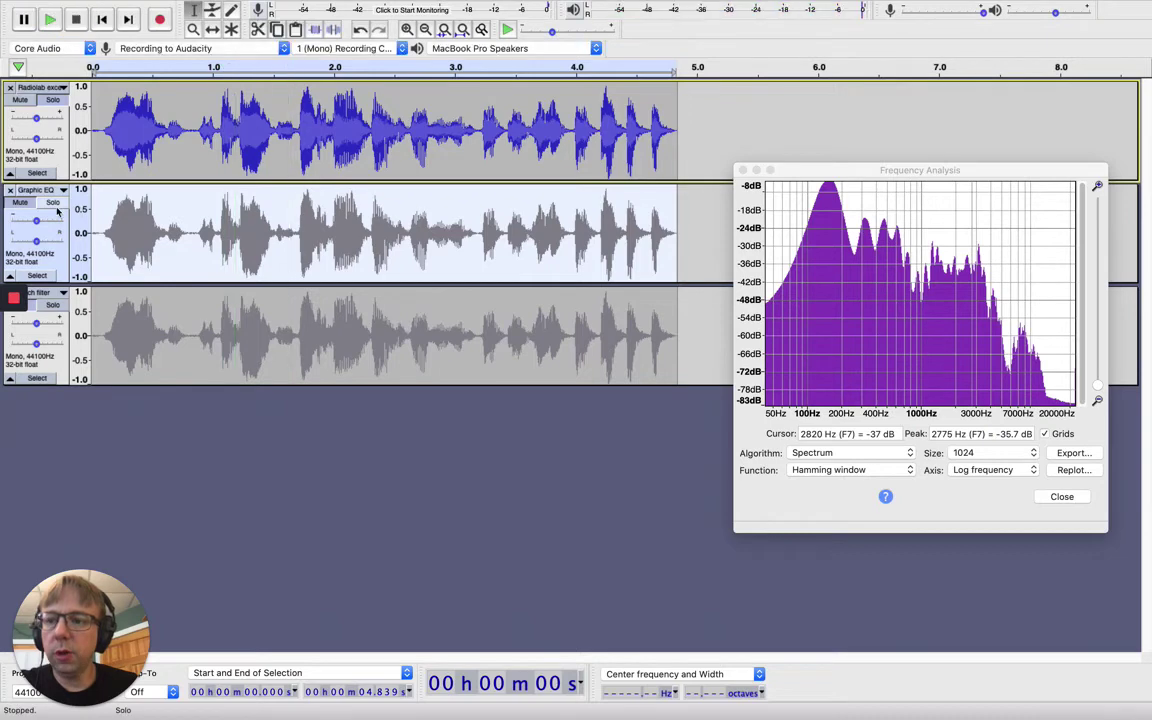
pyautogui.click(53, 202)
pyautogui.click(50, 19)
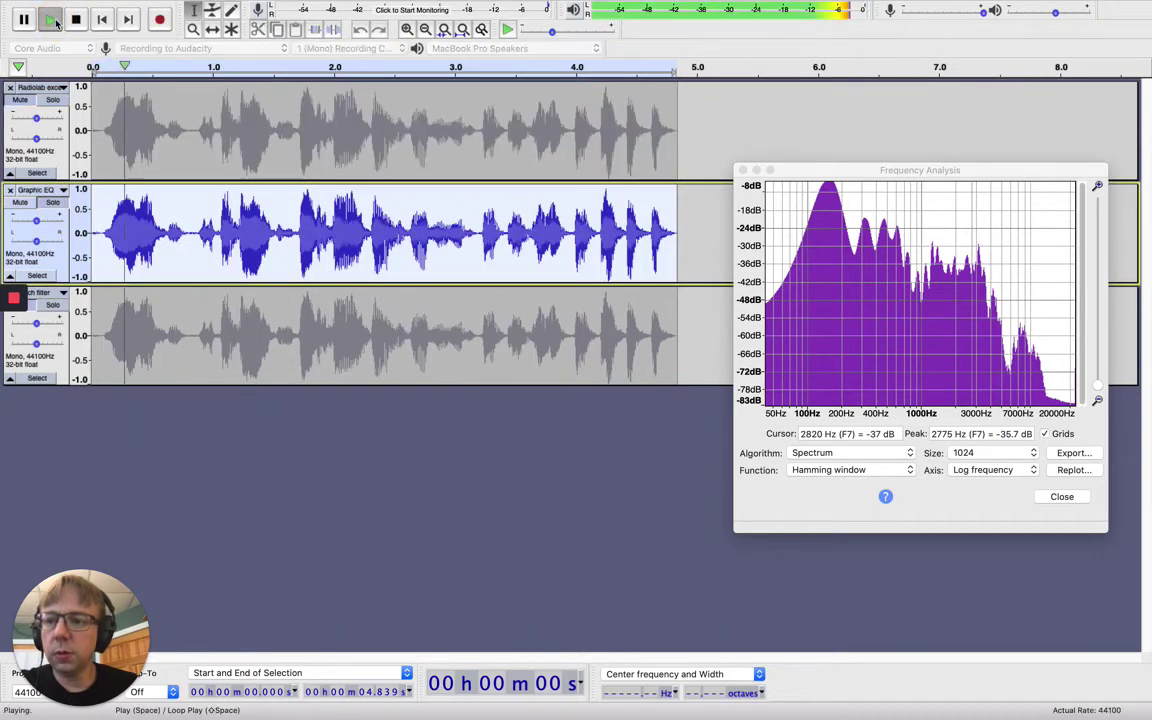
pyautogui.click(75, 19)
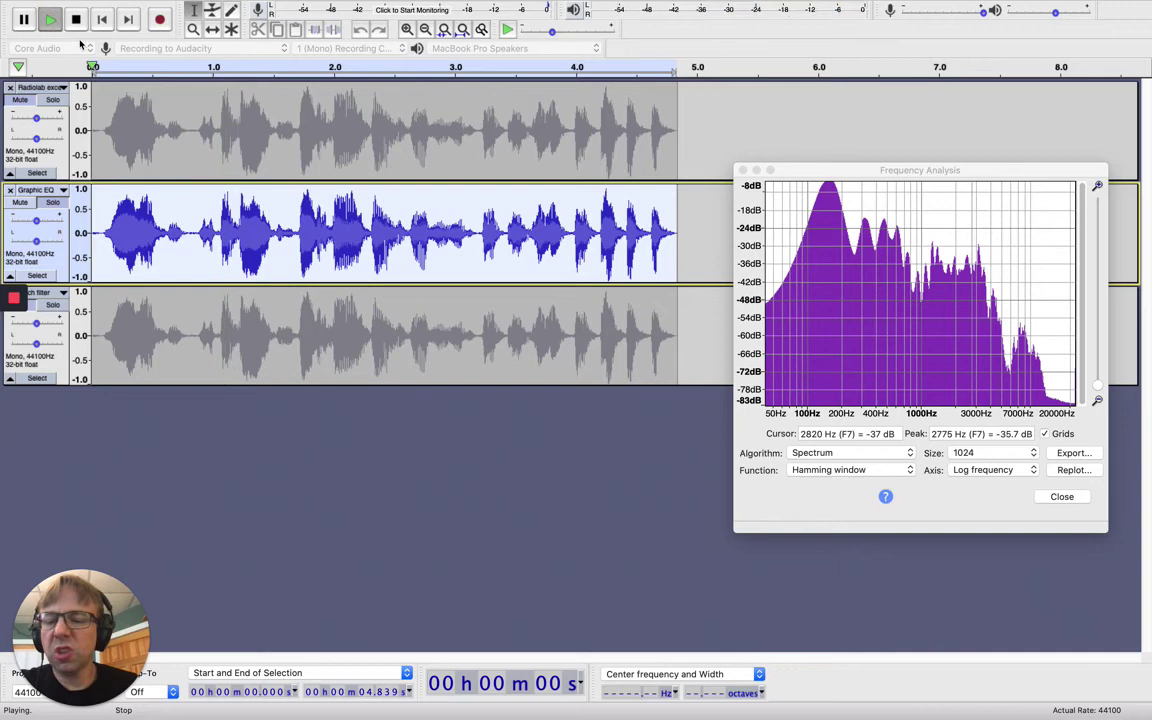
pyautogui.click(75, 19)
pyautogui.click(50, 19)
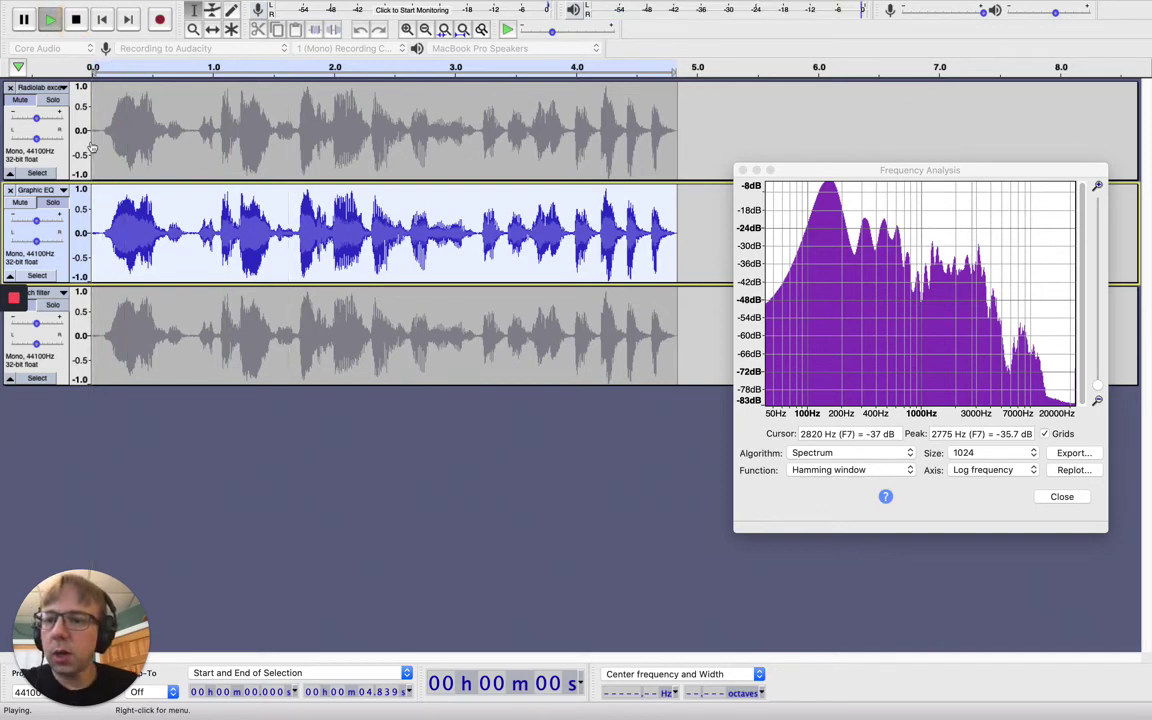
pyautogui.press('space')
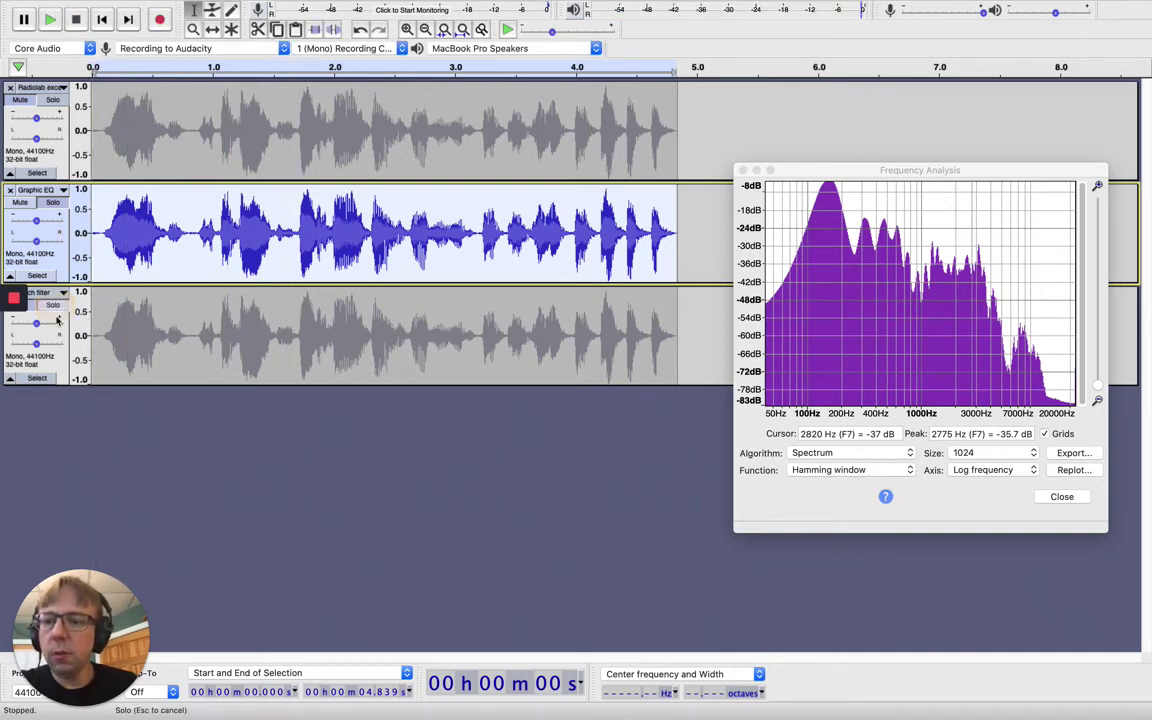
pyautogui.click(57, 320)
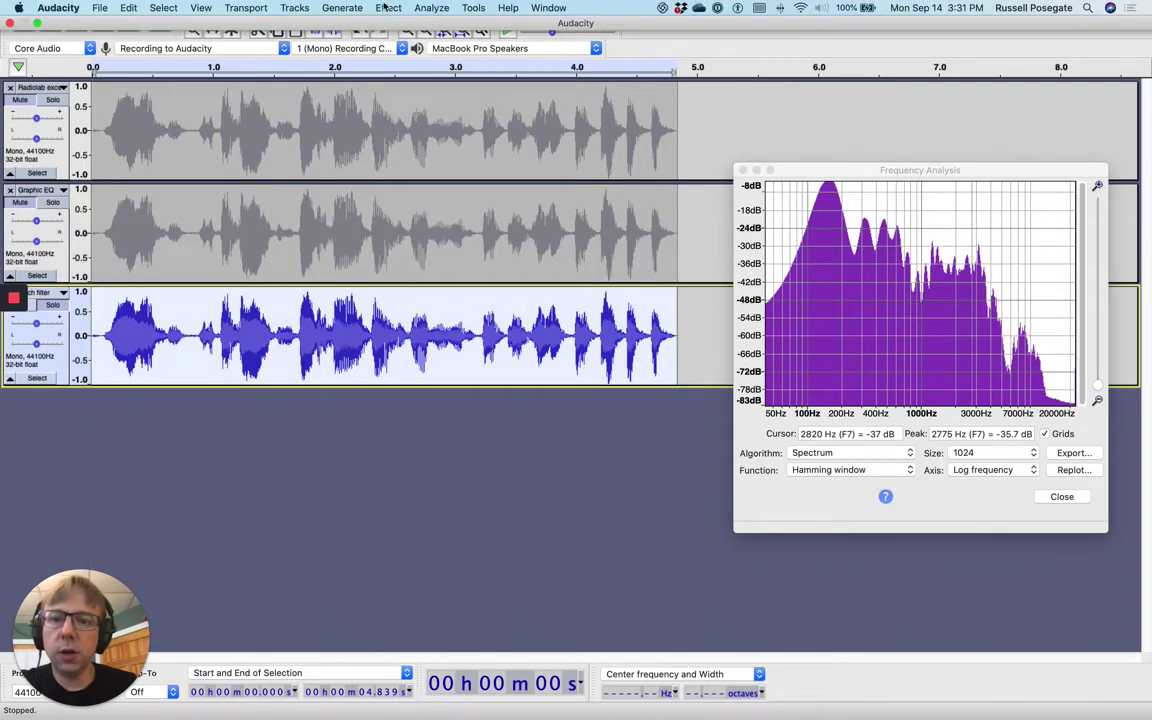
pyautogui.click(386, 8)
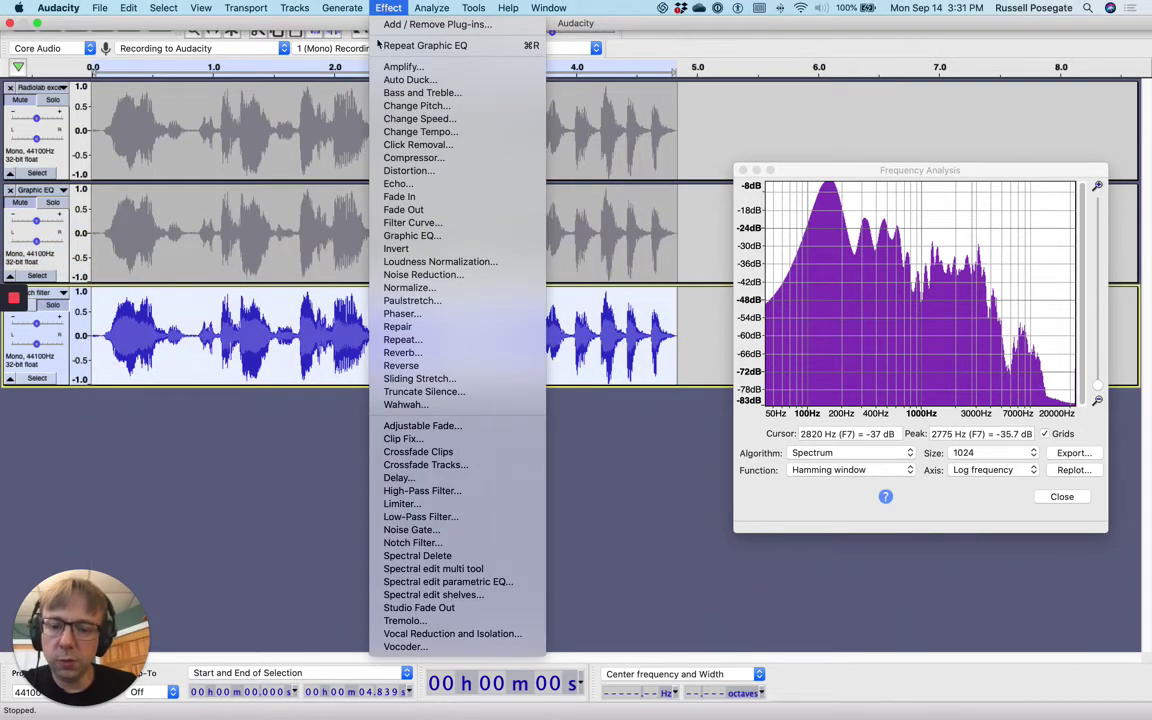
pyautogui.click(395, 501)
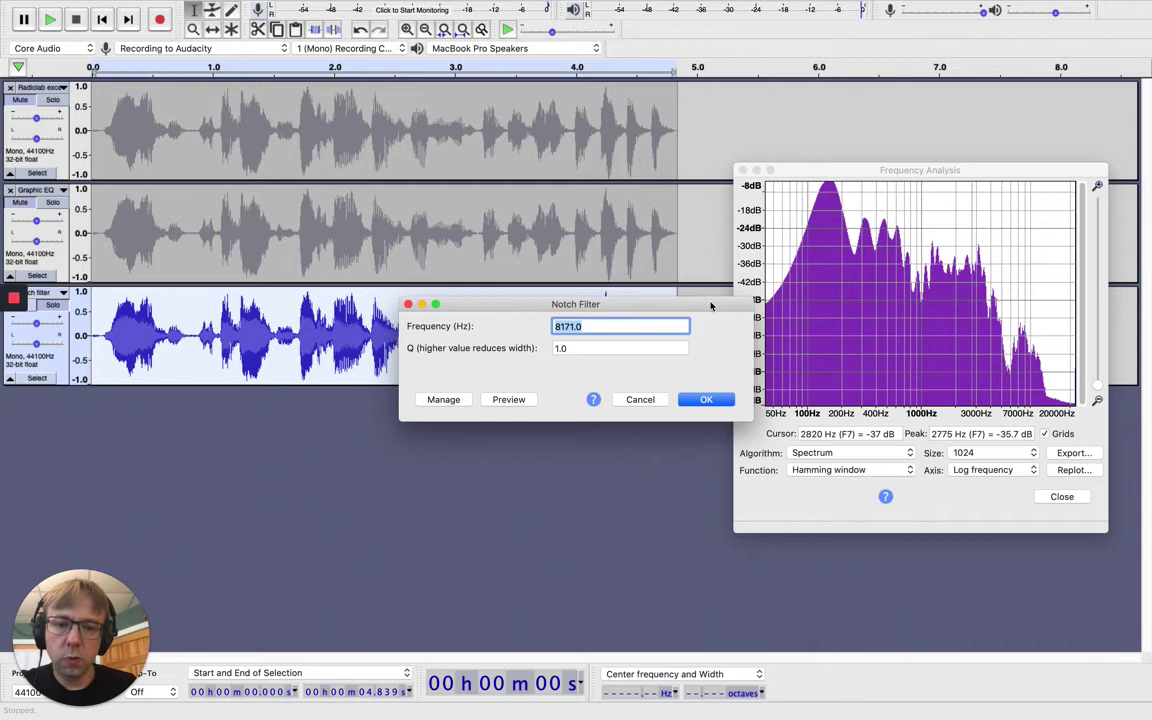
pyautogui.moveTo(711, 305); pyautogui.dragTo(697, 390)
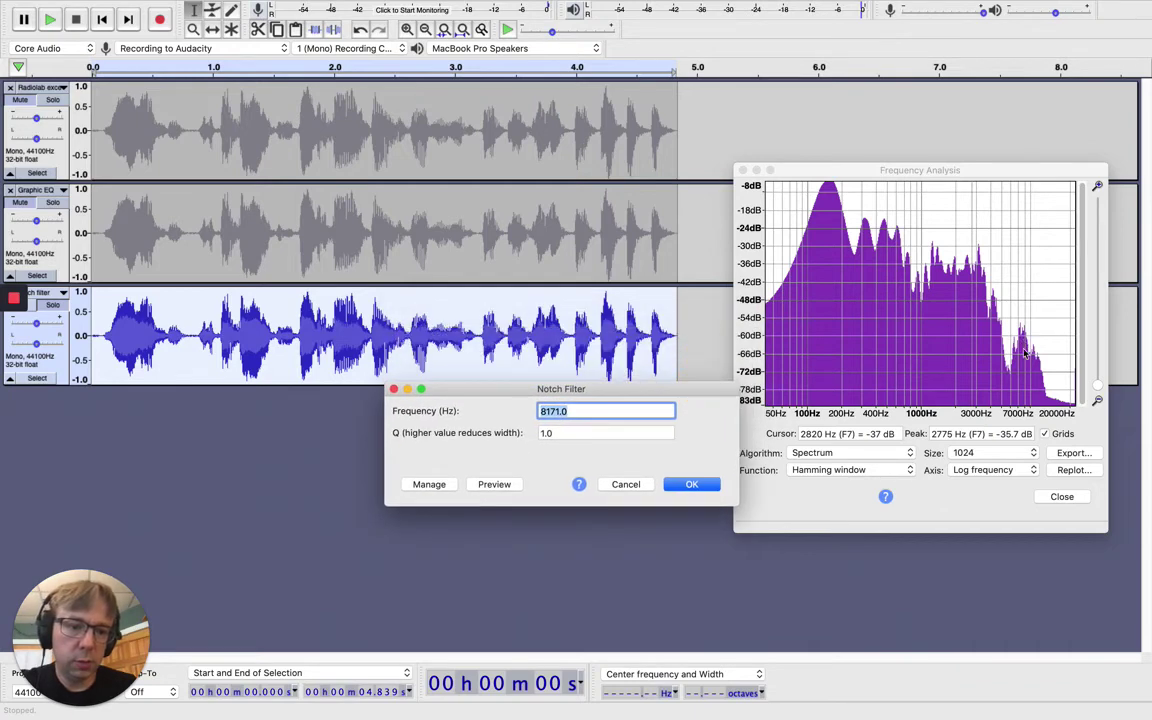
pyautogui.click(1021, 347)
pyautogui.click(626, 484)
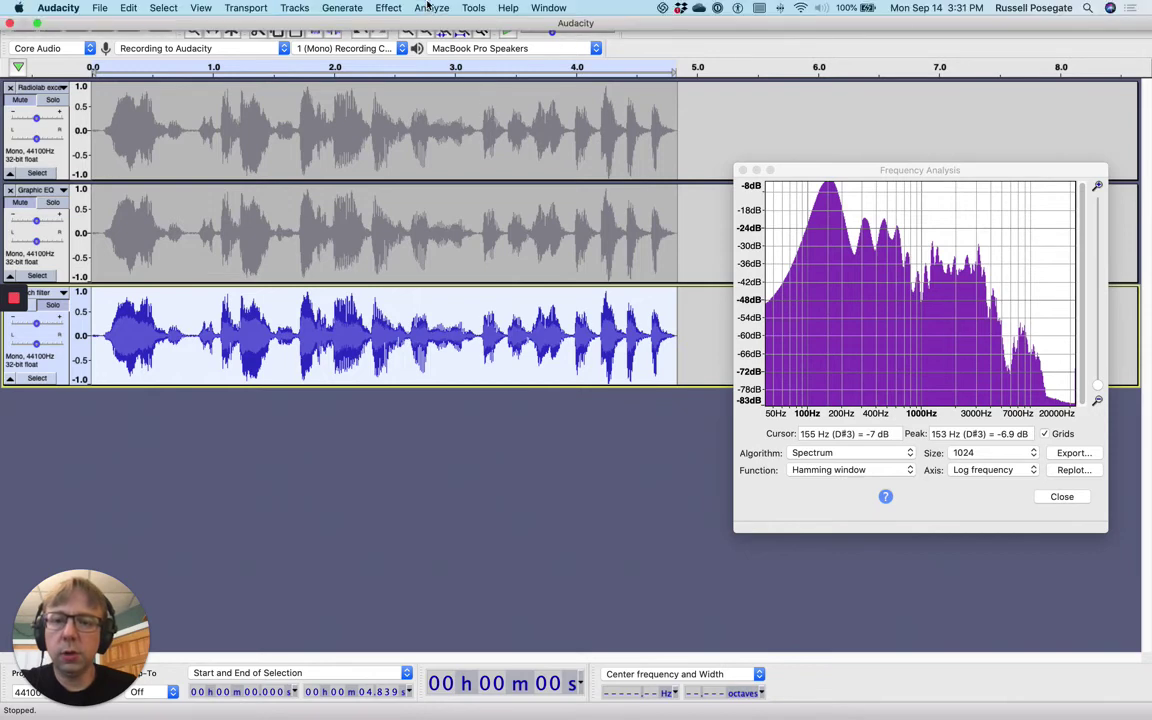
pyautogui.click(428, 6)
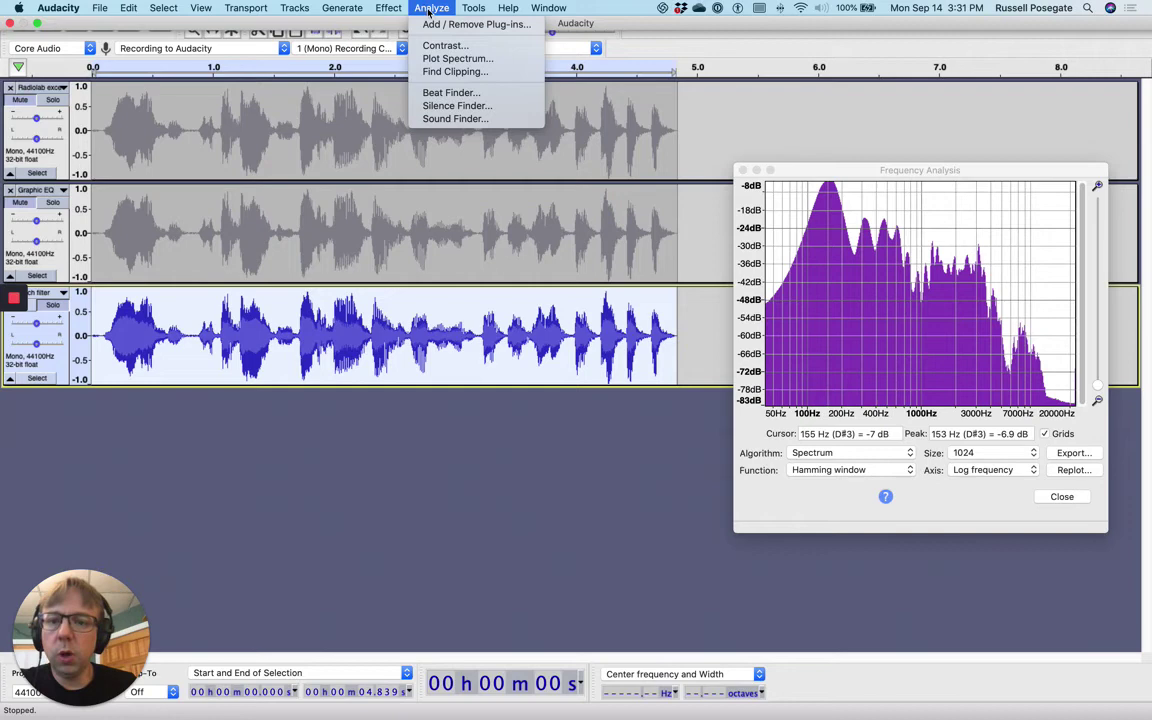
pyautogui.moveTo(388, 8)
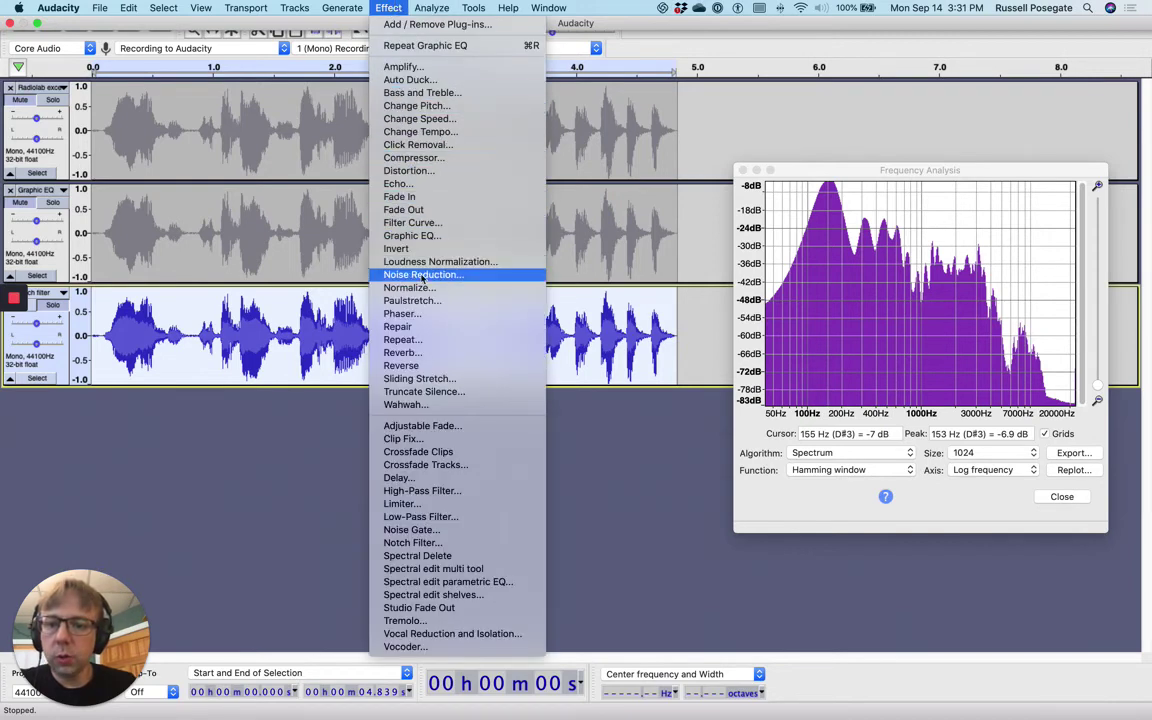
# - Set the Notch Filter to 8000 Hz with Q 1.0, preview, and apply it
pyautogui.click(420, 544)
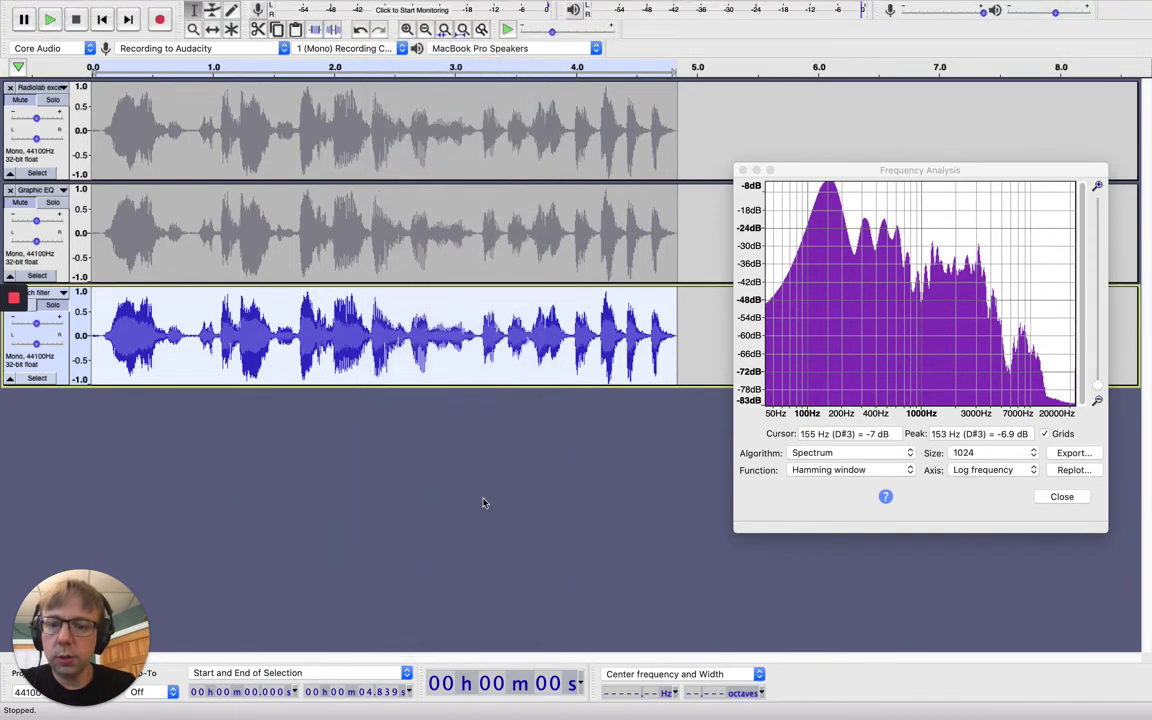
pyautogui.click(598, 326)
pyautogui.moveTo(598, 326); pyautogui.dragTo(553, 326)
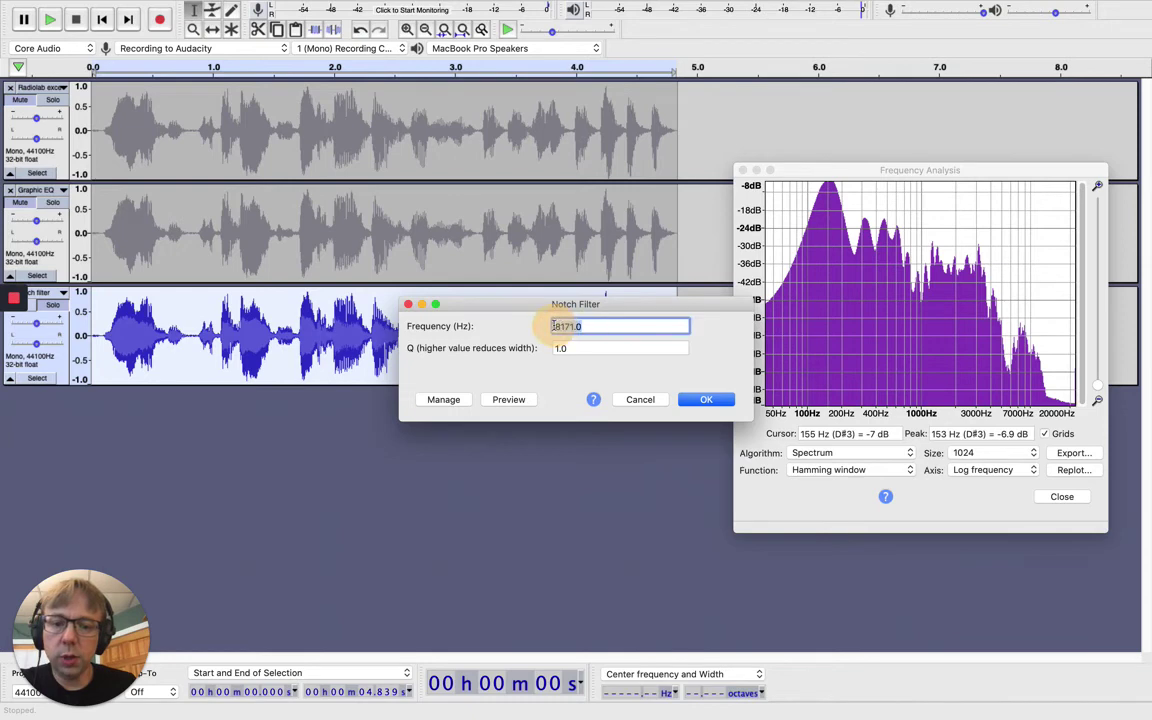
pyautogui.write('8000')
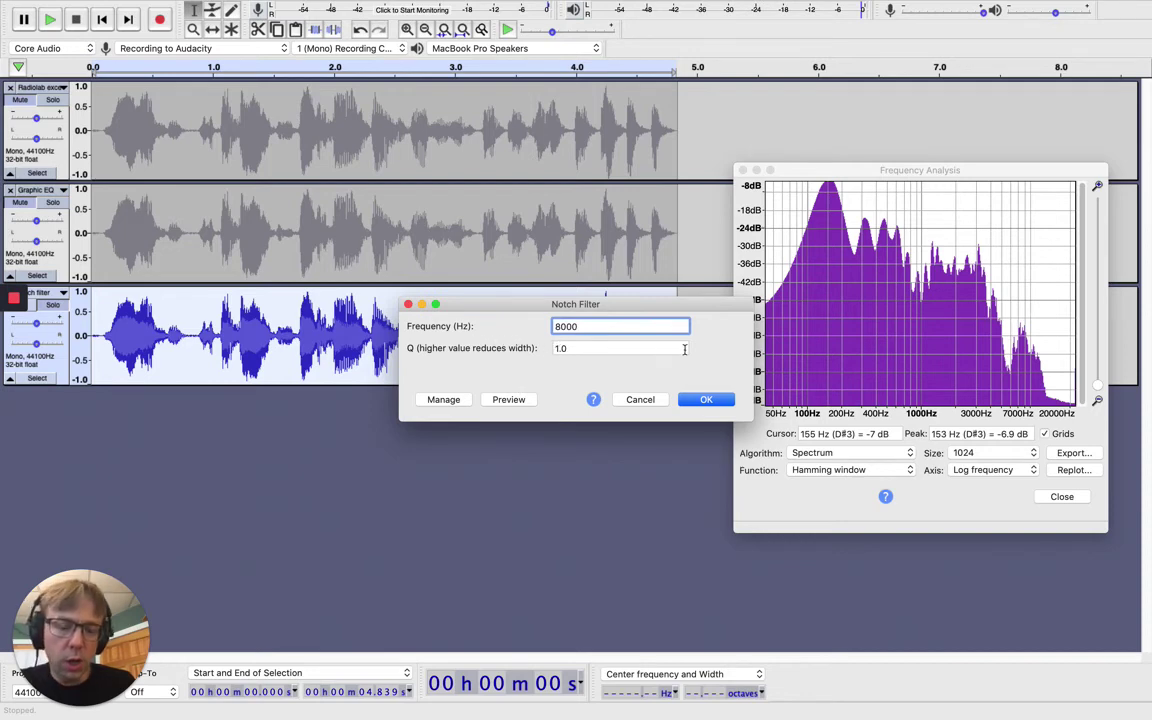
pyautogui.click(570, 348)
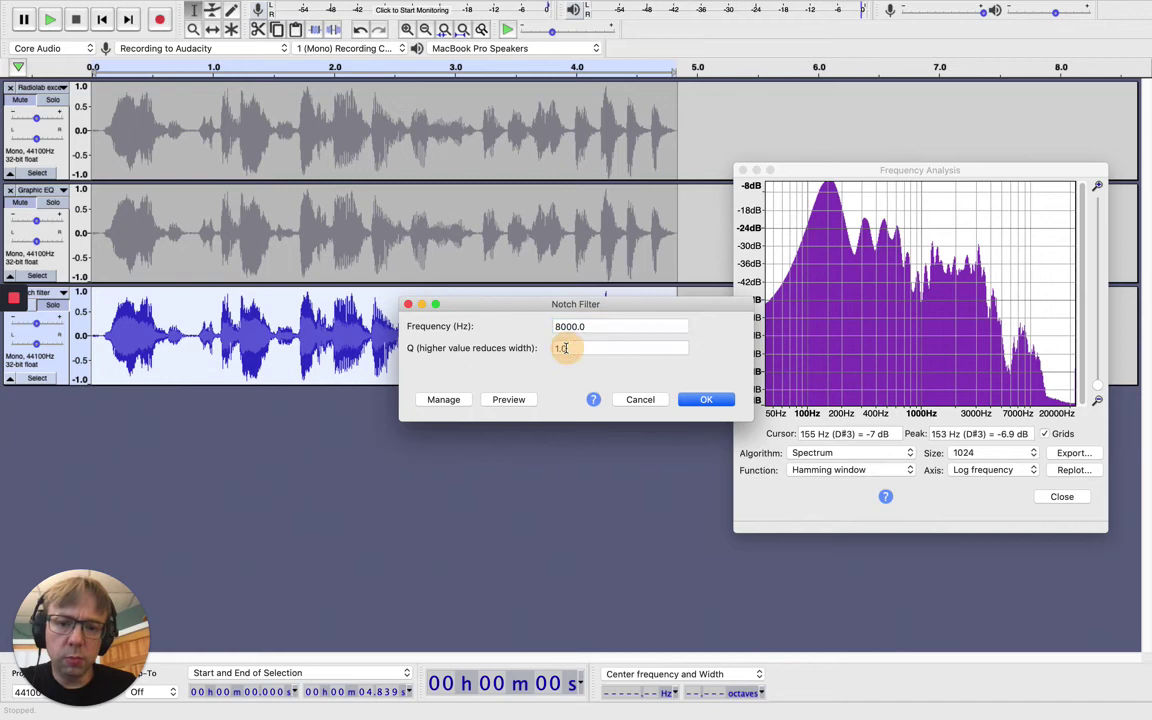
pyautogui.click(510, 399)
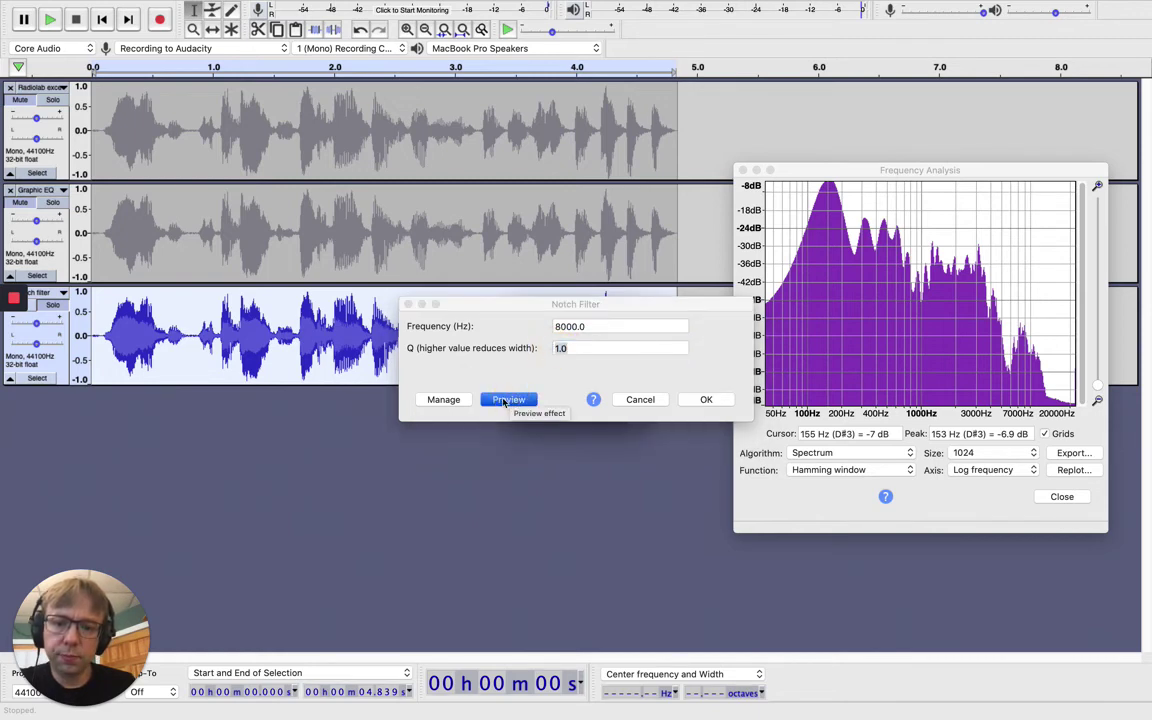
pyautogui.click(554, 397)
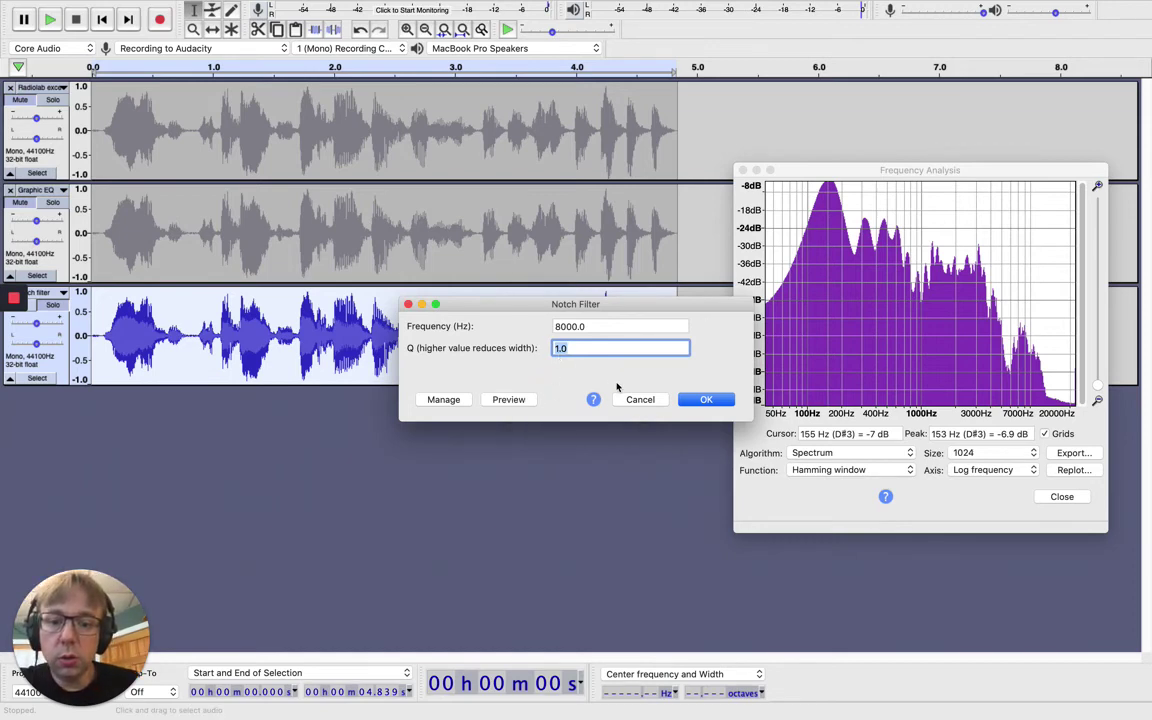
pyautogui.click(703, 399)
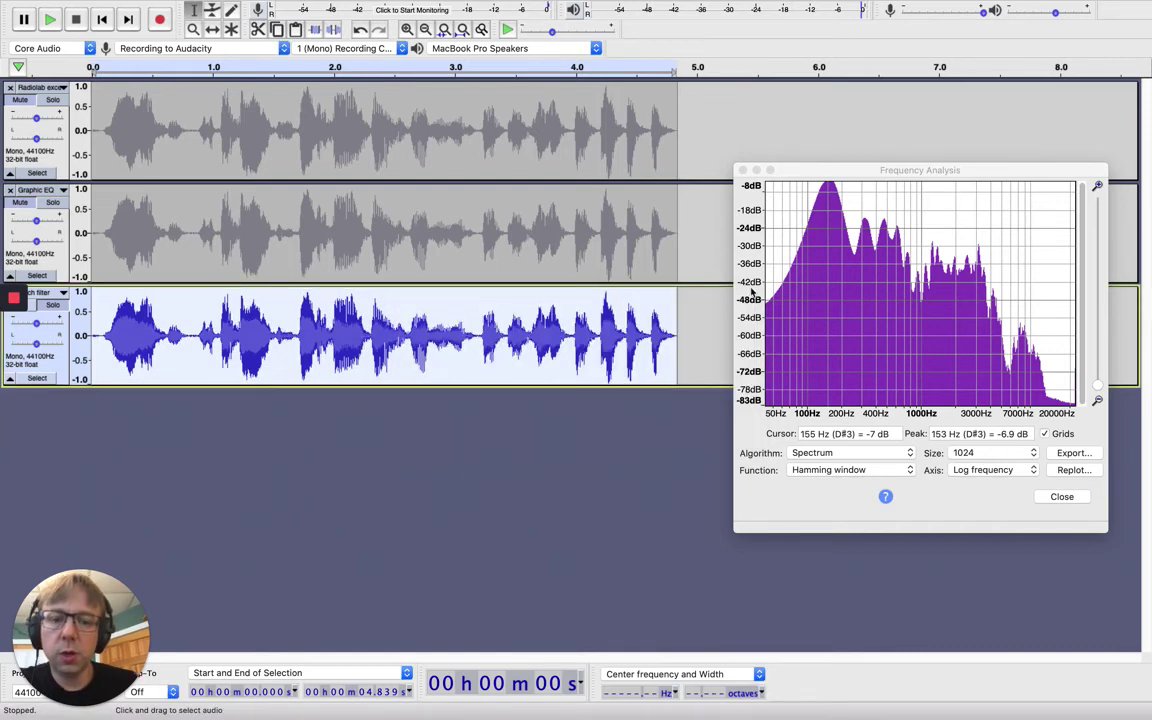
pyautogui.click(101, 19)
pyautogui.click(48, 19)
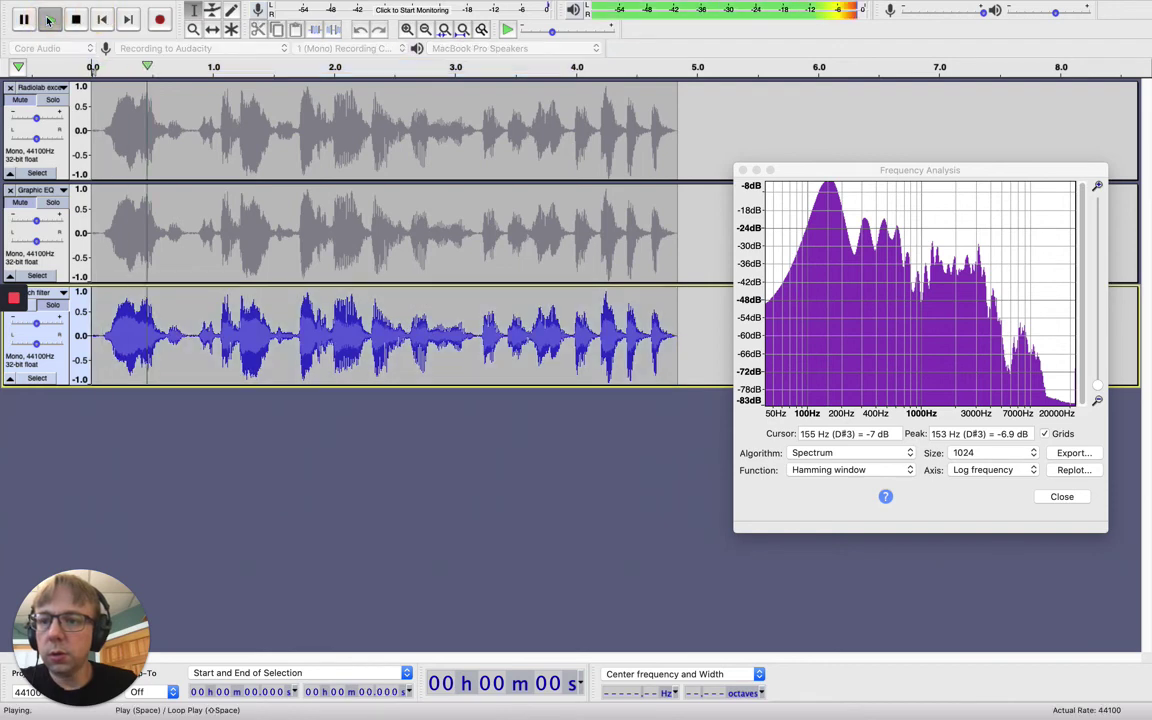
pyautogui.click(75, 19)
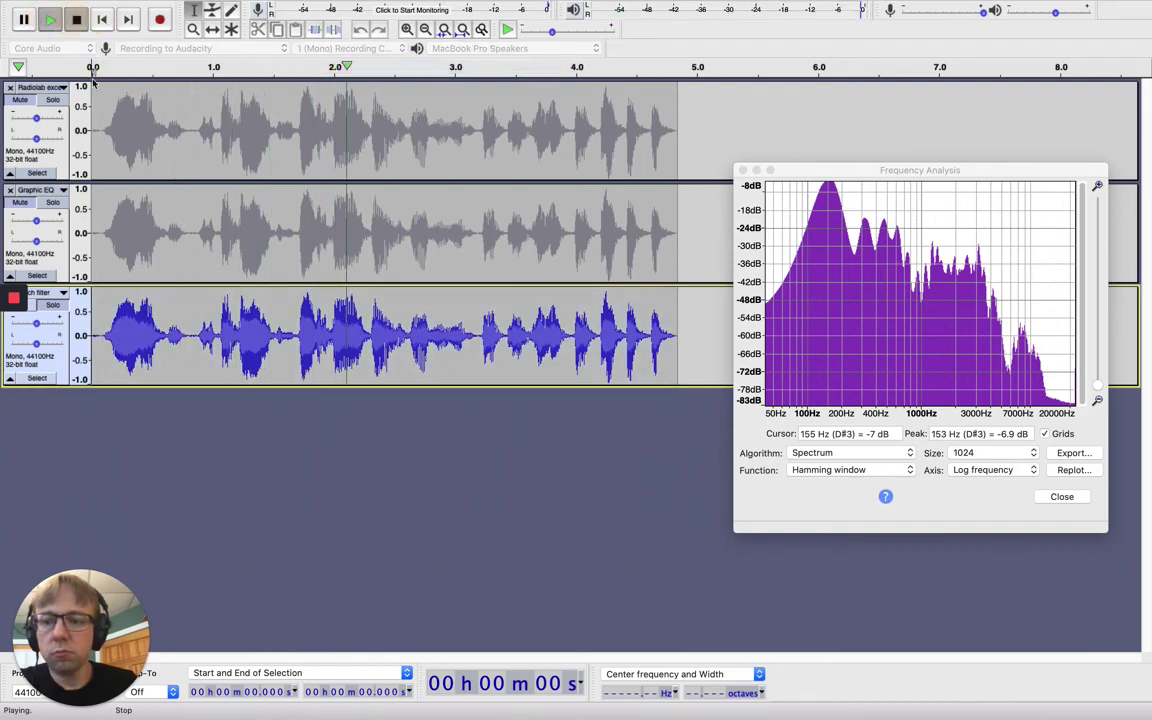
pyautogui.click(62, 104)
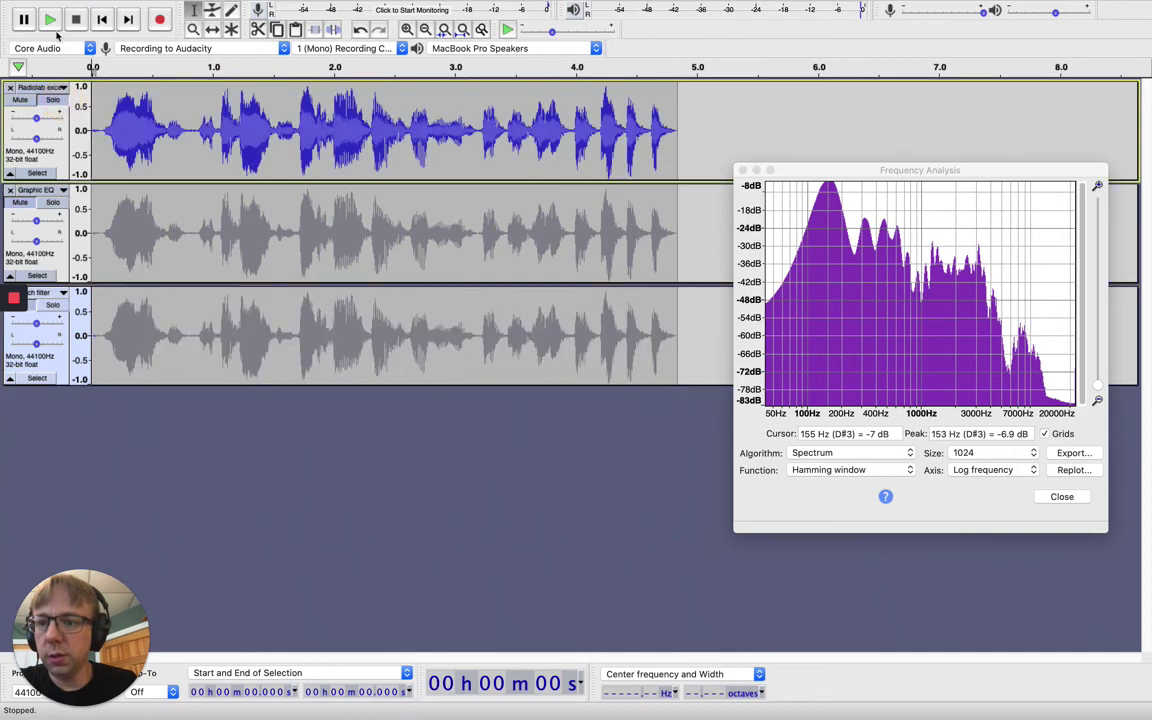
pyautogui.click(49, 20)
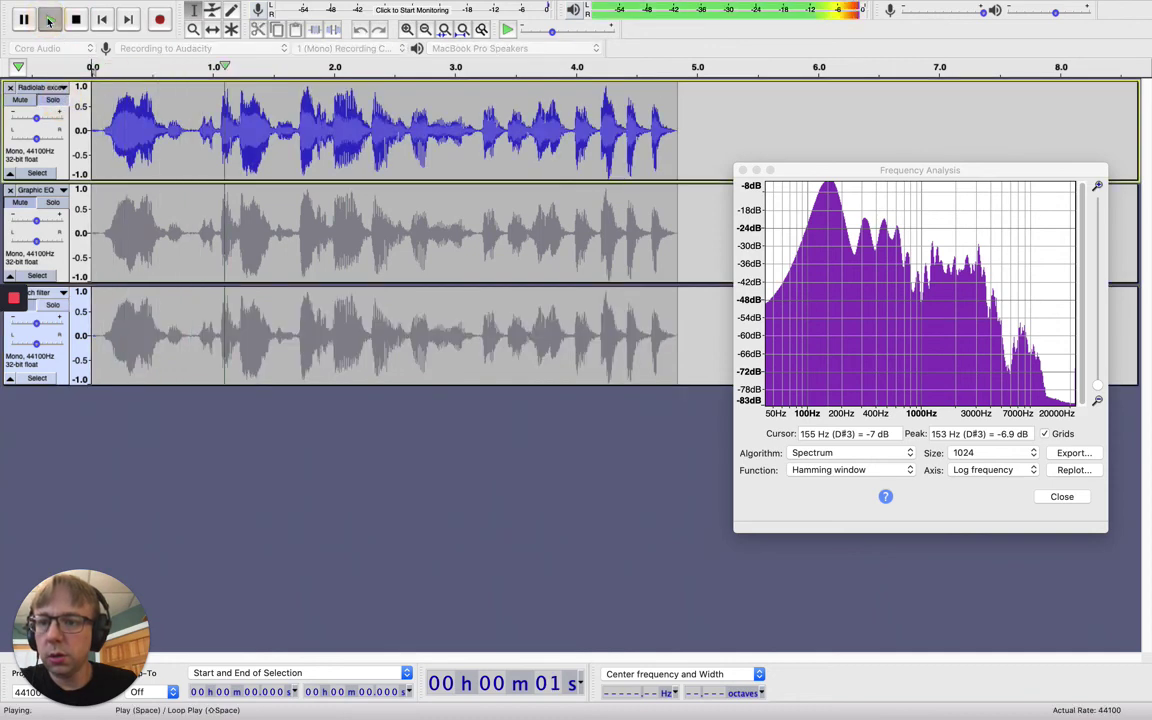
pyautogui.click(75, 19)
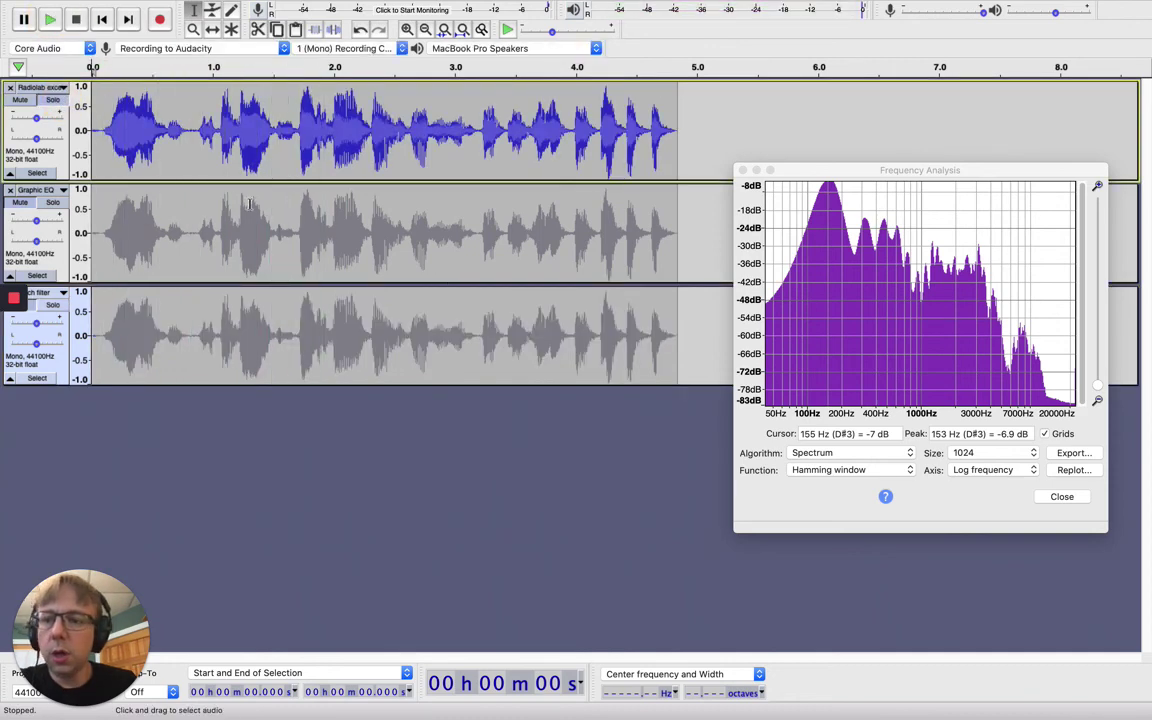
# - Plot the 0.2–0.5 s spectrum of the original, then replot it for the Graphic EQ copy
pyautogui.moveTo(118, 128); pyautogui.dragTo(154, 128)
pyautogui.click(962, 425)
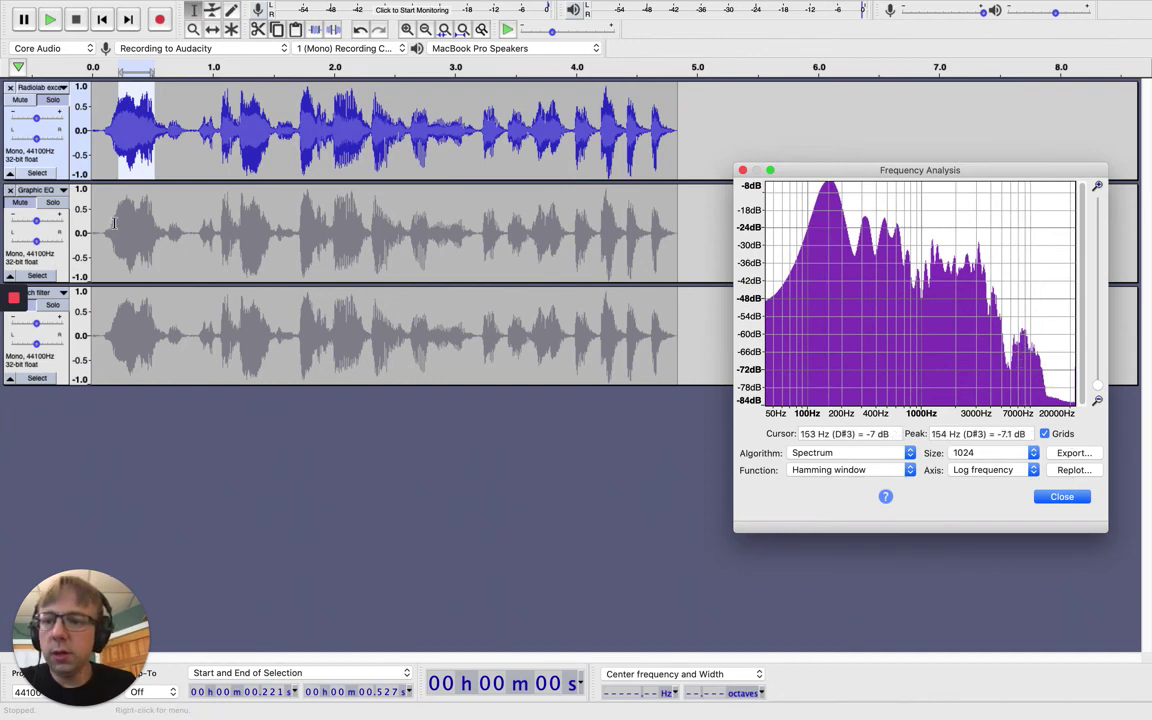
pyautogui.moveTo(116, 223); pyautogui.dragTo(156, 224)
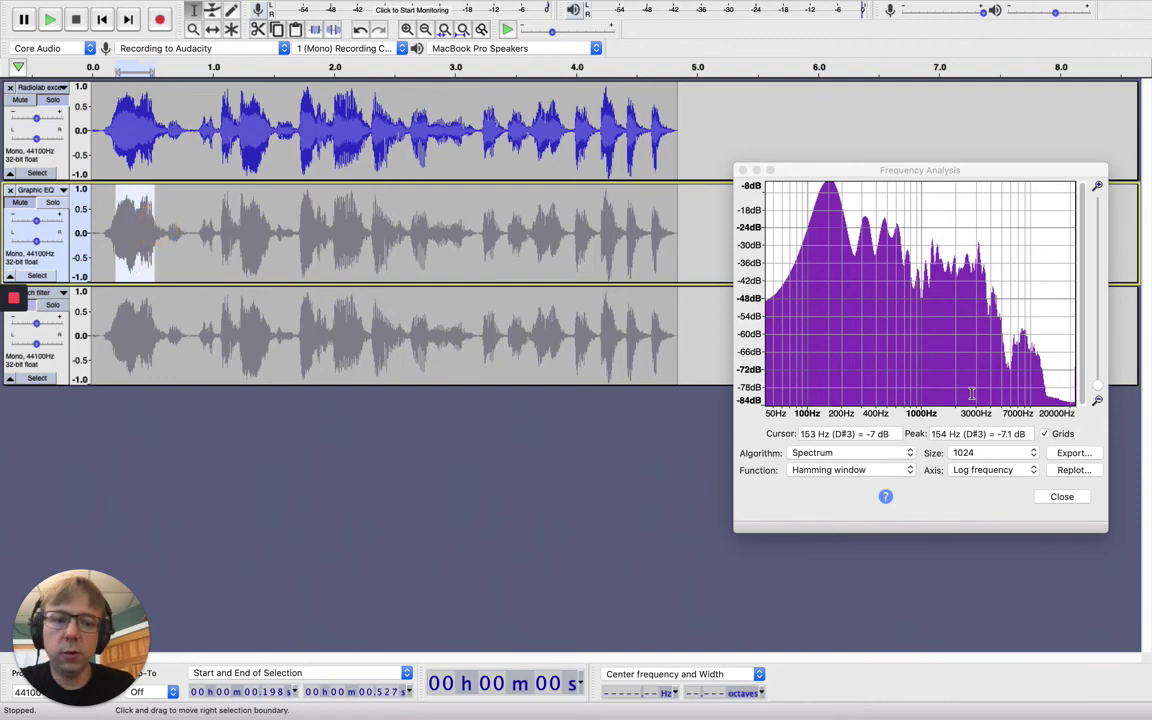
pyautogui.click(1070, 470)
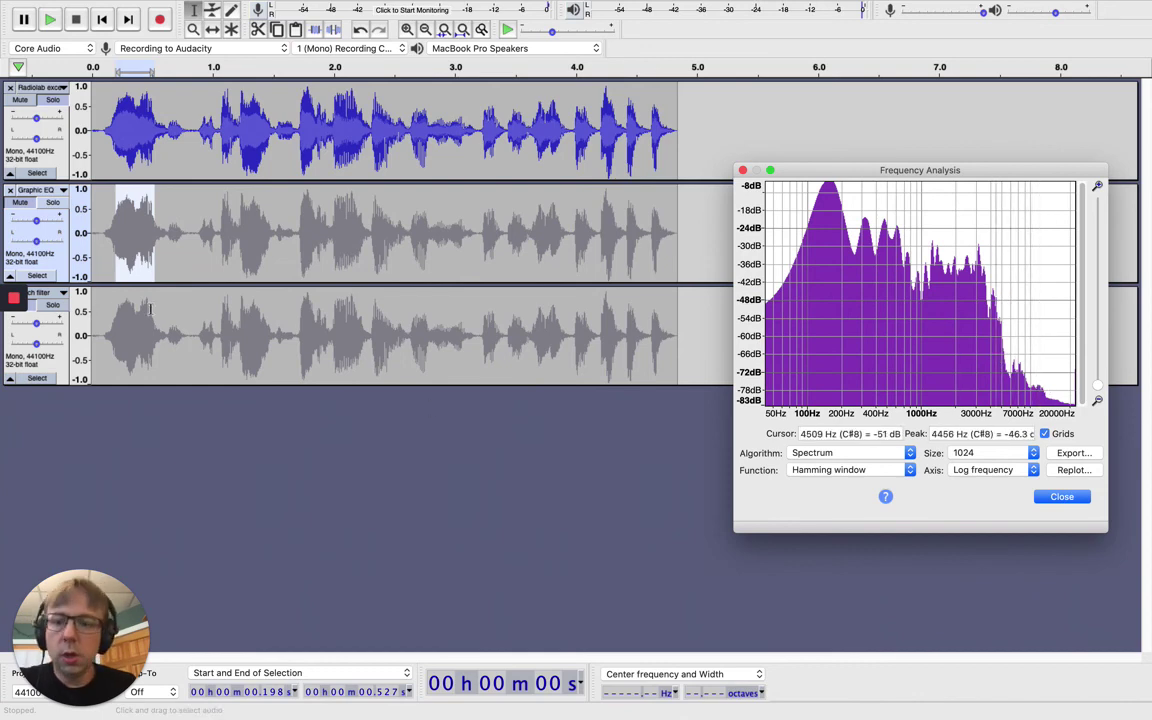
# - Replot the same stretch on the notch-filtered copy, showing about -76 dB near 8 kHz
pyautogui.moveTo(117, 335); pyautogui.dragTo(154, 330)
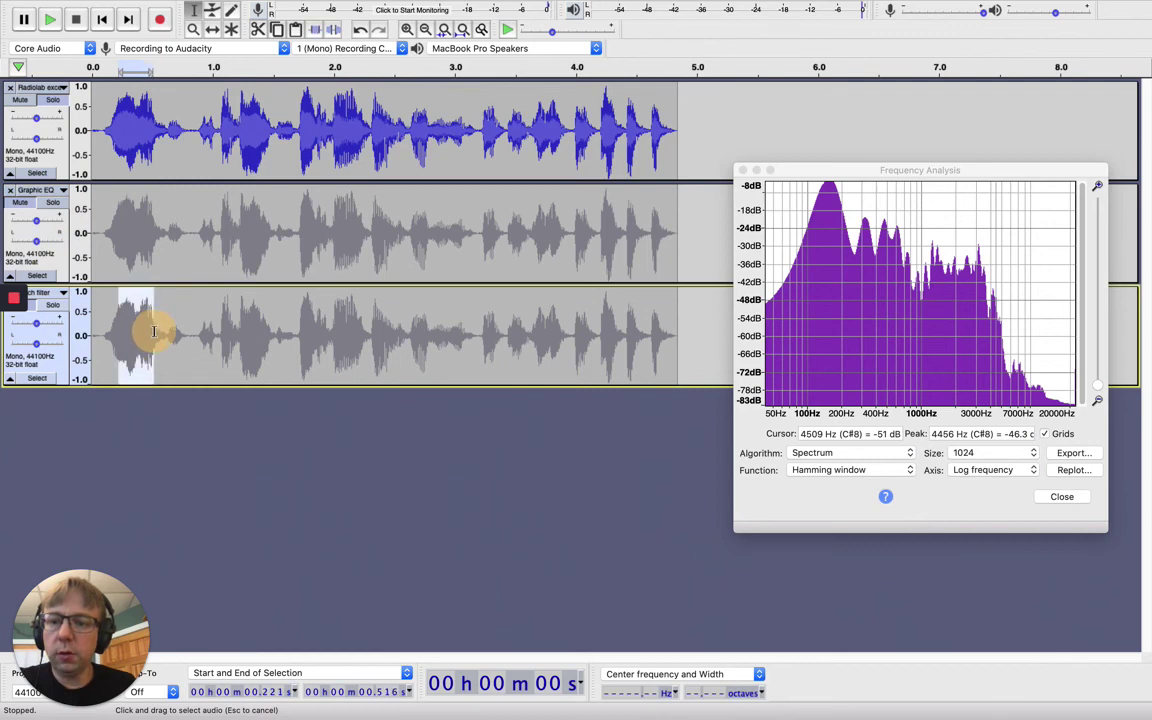
pyautogui.click(1060, 471)
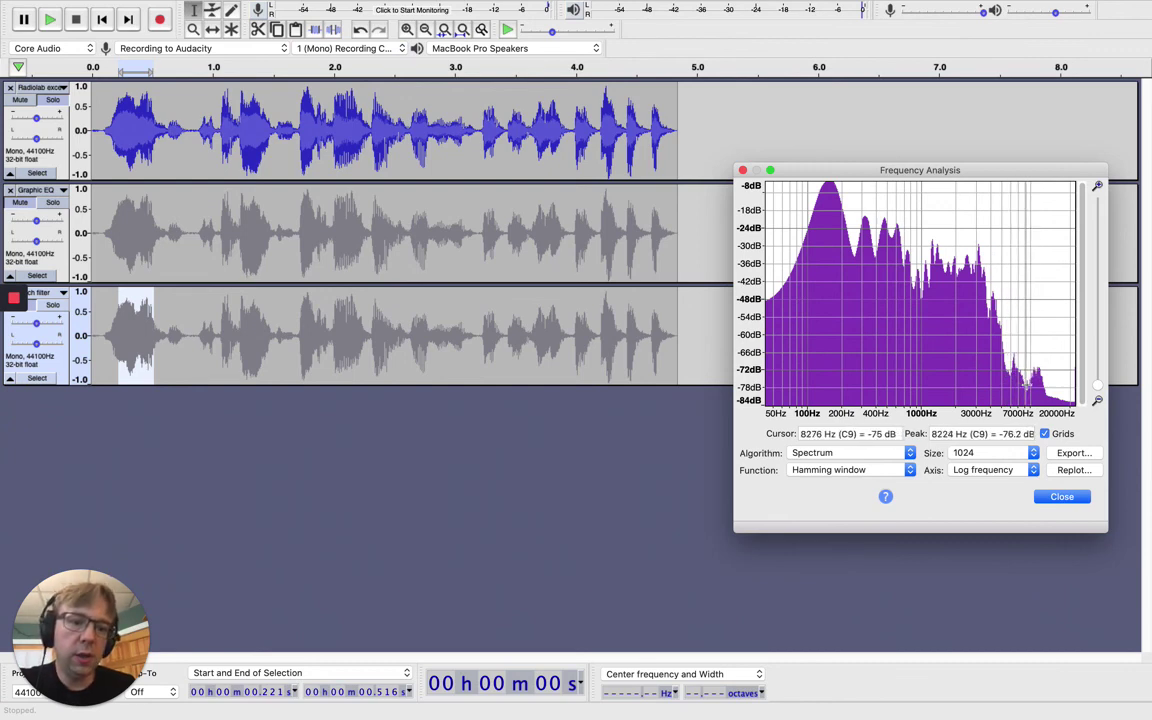
pyautogui.click(265, 347)
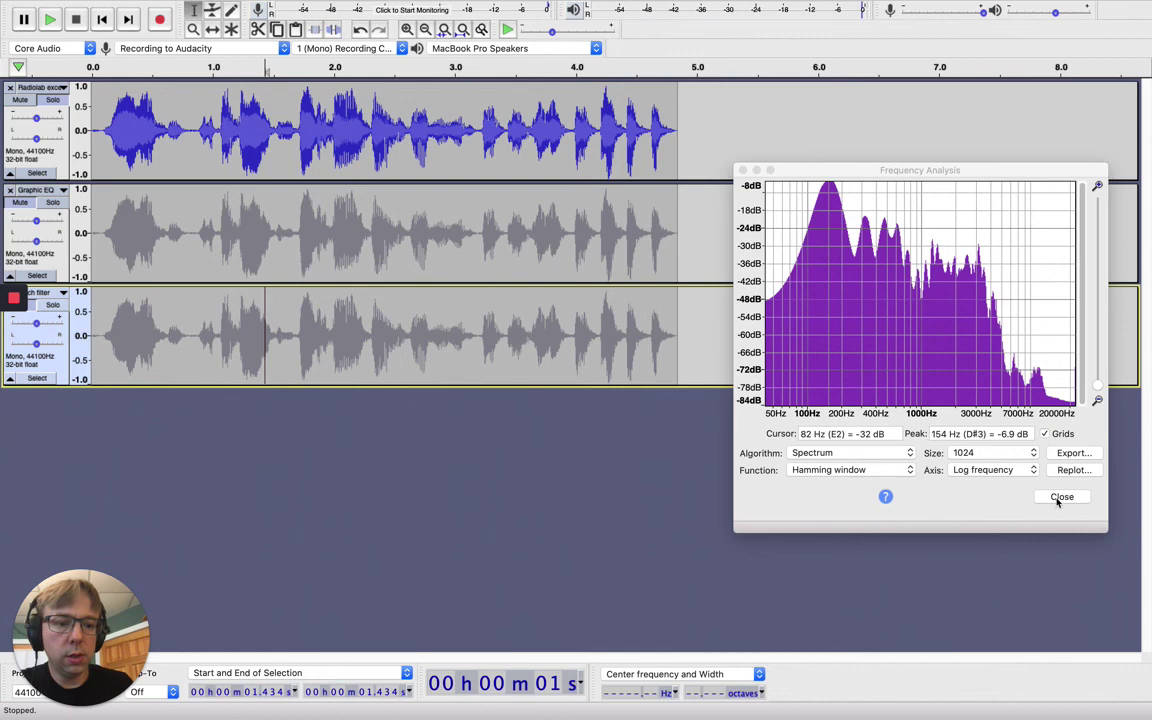
pyautogui.click(805, 173)
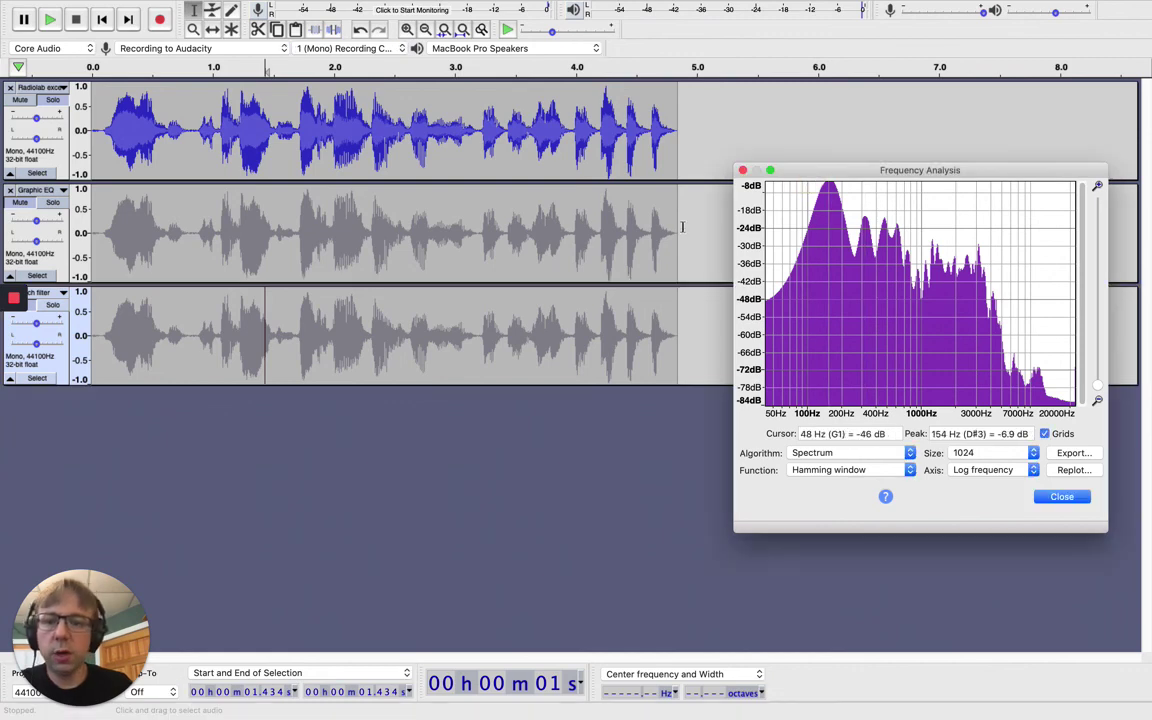